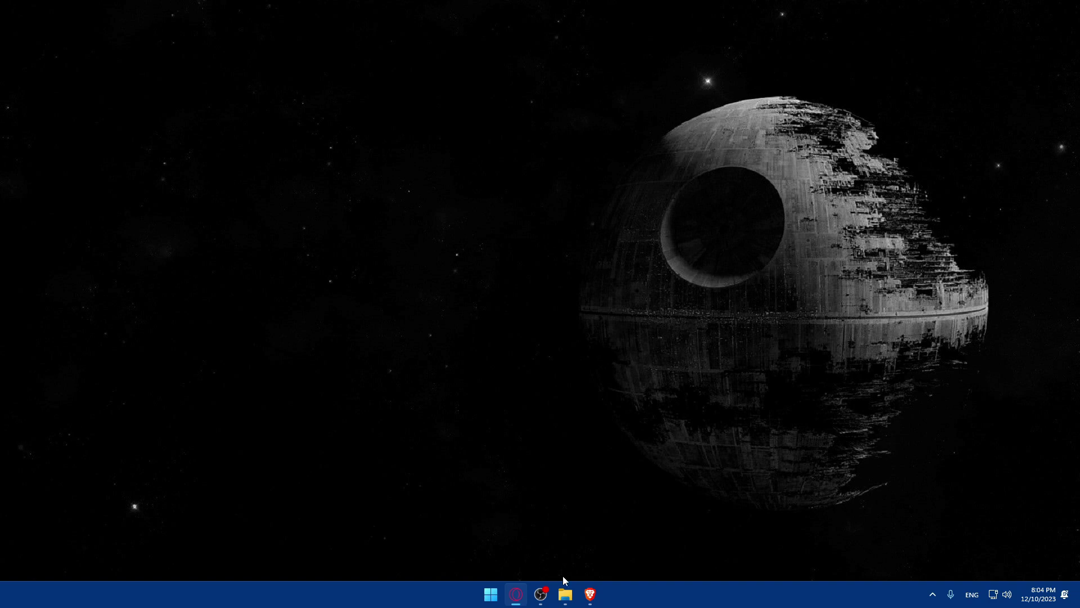
# Load shiprocket.com in a new Brave browser window
pyautogui.click(590, 595)
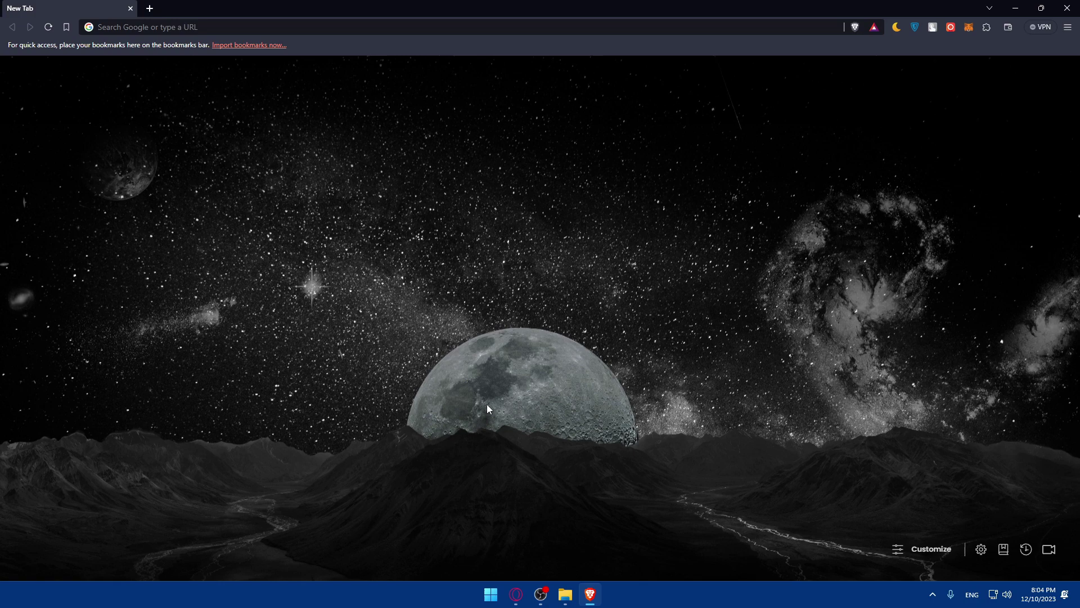
pyautogui.click(236, 24)
pyautogui.write('ship')
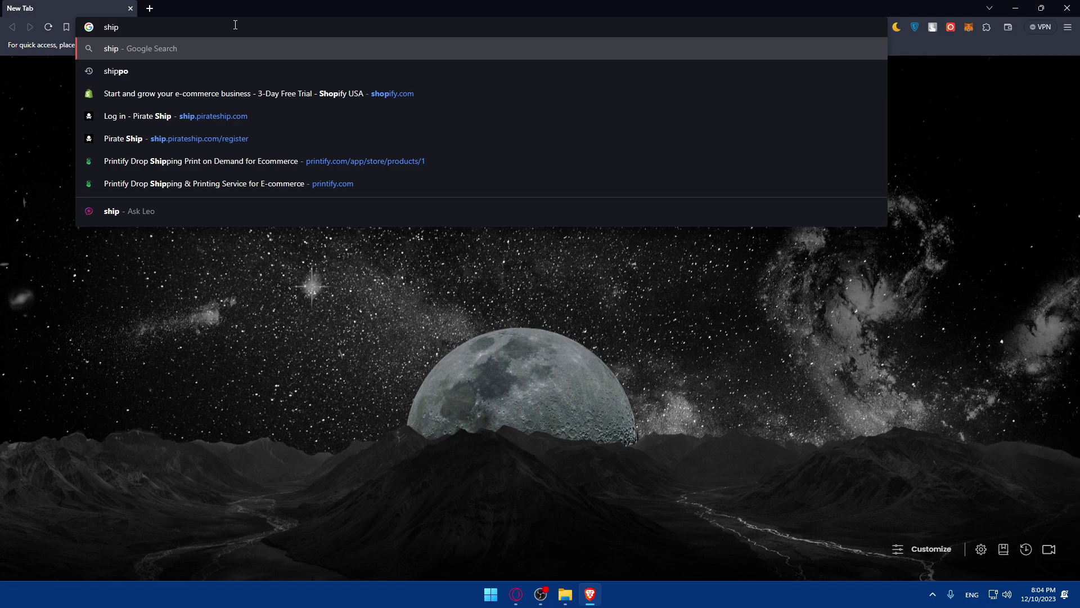
pyautogui.write('rocket.')
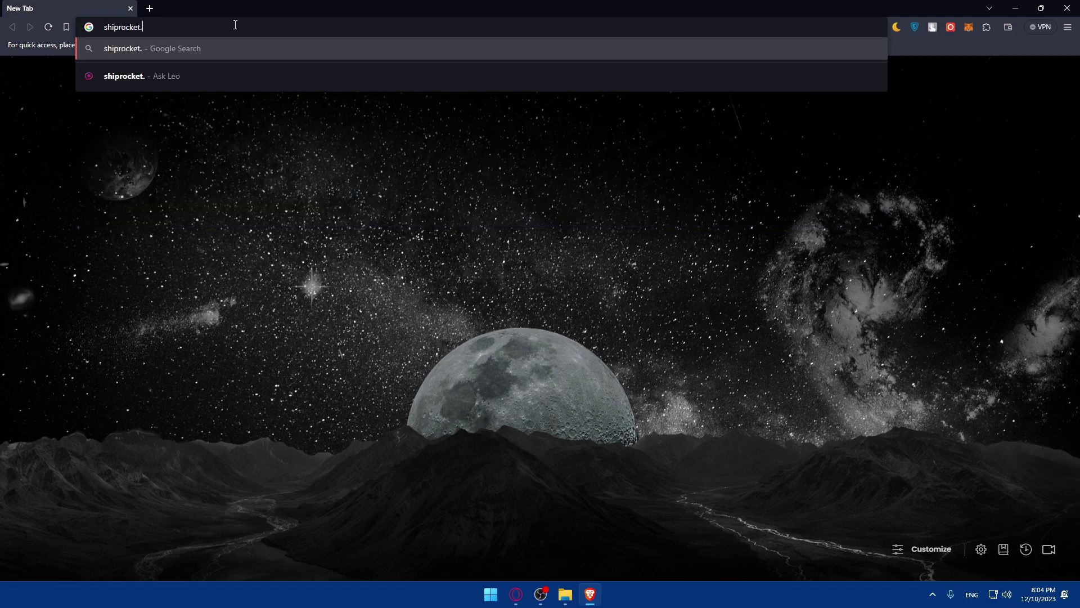
pyautogui.write('com')
pyautogui.press('Return')
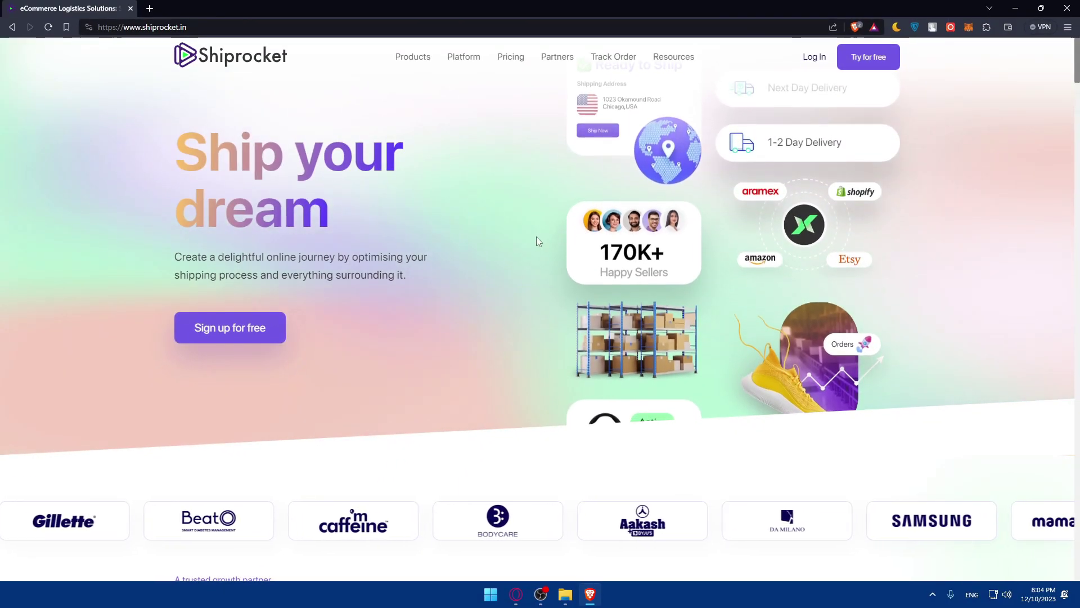
pyautogui.scroll(-3, 537, 228)
pyautogui.scroll(-1, 538, 215)
pyautogui.scroll(-2, 537, 214)
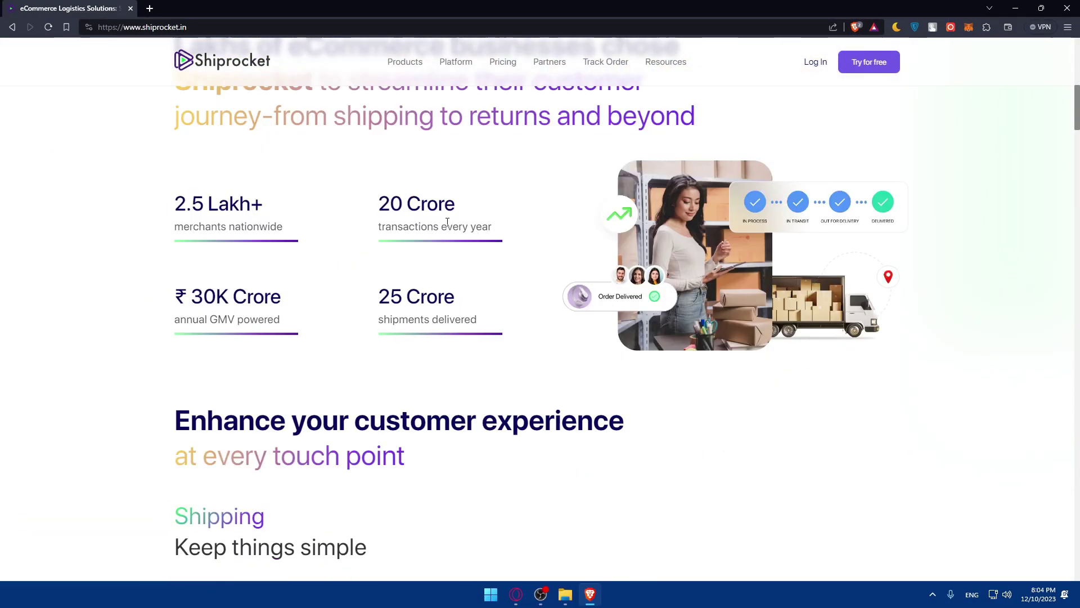
pyautogui.scroll(-1, 464, 222)
pyautogui.scroll(-3, 463, 248)
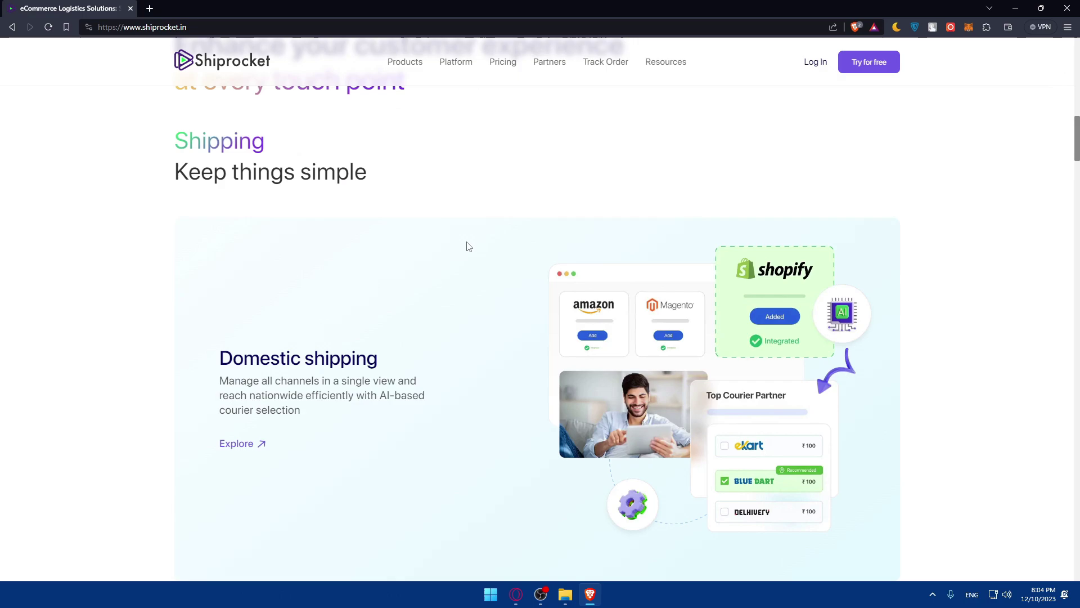
pyautogui.scroll(-1, 466, 246)
pyautogui.scroll(-1, 465, 245)
pyautogui.scroll(-3, 465, 246)
pyautogui.scroll(-4, 463, 250)
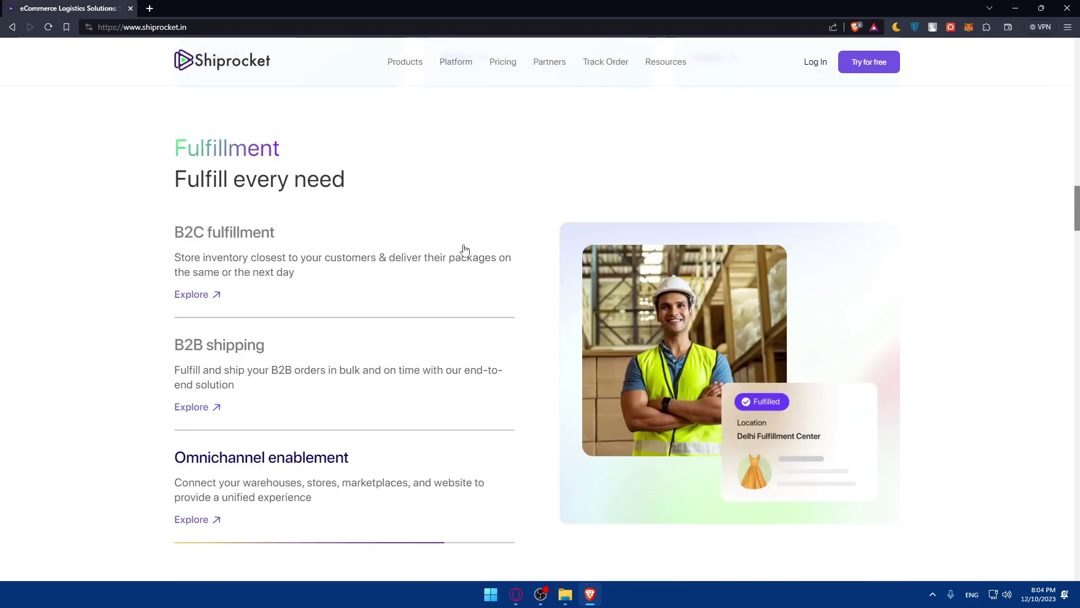
pyautogui.scroll(-1, 464, 250)
pyautogui.scroll(-2, 461, 248)
pyautogui.scroll(2, 453, 248)
pyautogui.scroll(-3, 450, 245)
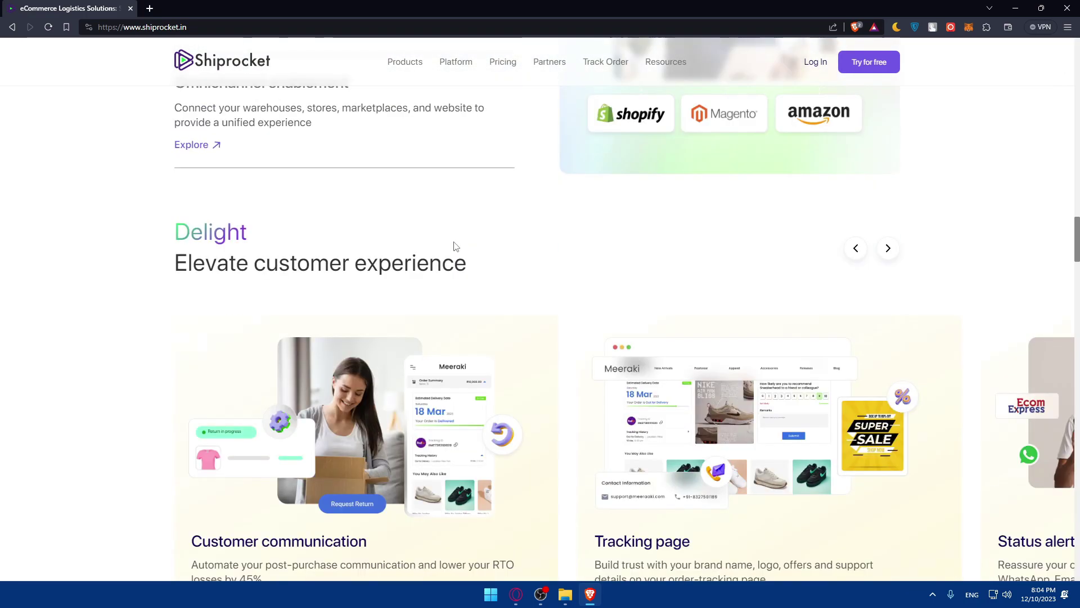
pyautogui.scroll(-2, 453, 246)
pyautogui.scroll(-3, 453, 246)
pyautogui.scroll(-4, 454, 246)
pyautogui.scroll(-3, 454, 246)
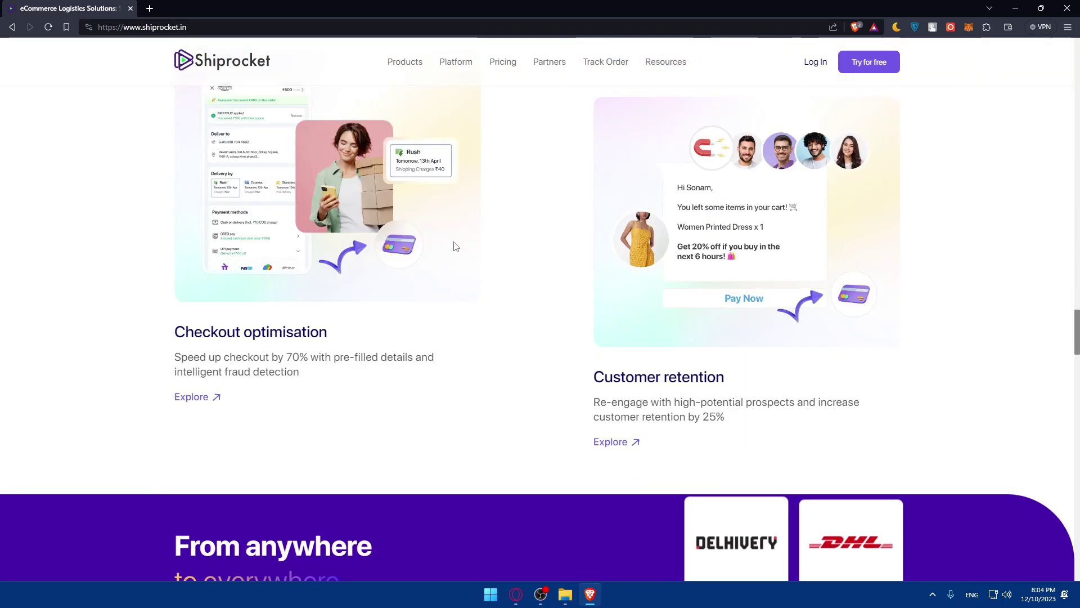
pyautogui.scroll(-3, 453, 246)
pyautogui.scroll(-5, 454, 245)
pyautogui.scroll(-5, 453, 246)
pyautogui.scroll(3, 453, 246)
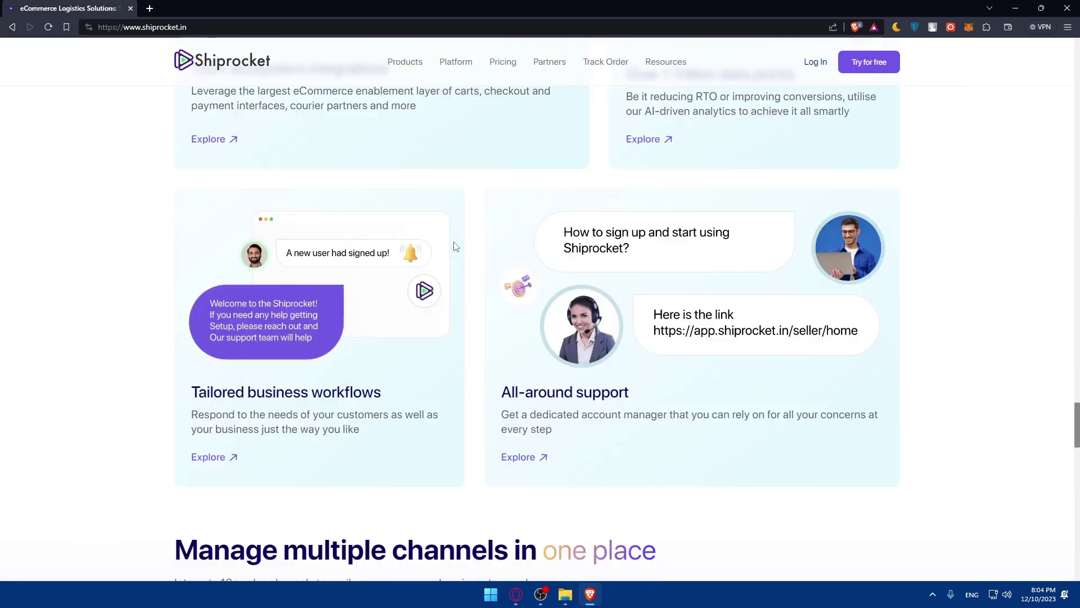
pyautogui.scroll(1, 413, 323)
pyautogui.scroll(3, 413, 321)
pyautogui.scroll(5, 413, 316)
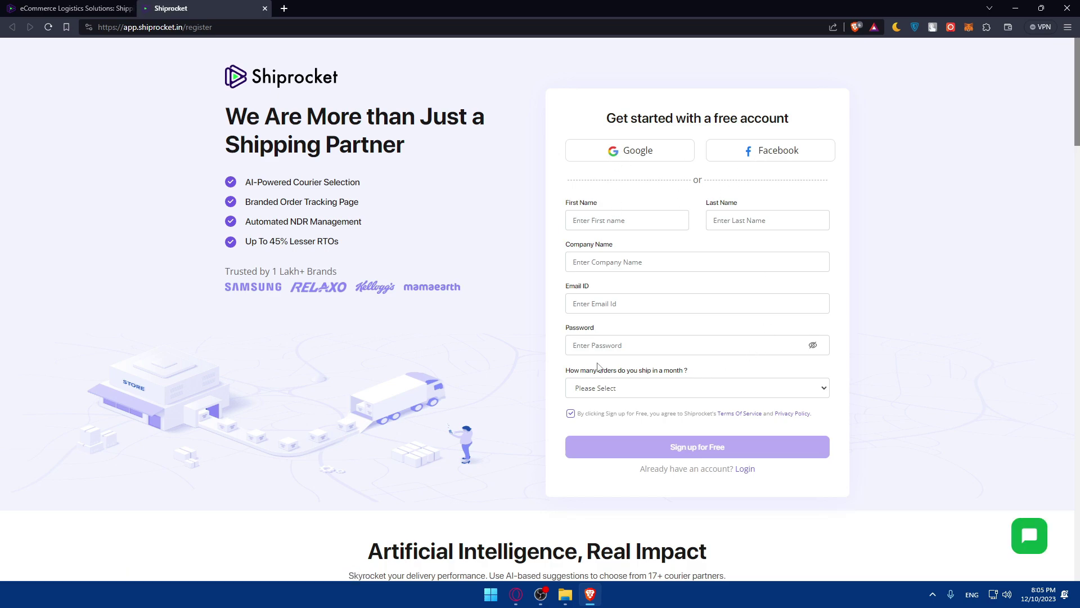
# Sign in to Shiprocket with Google, reaching the empty mobile-number verification page
pyautogui.click(742, 471)
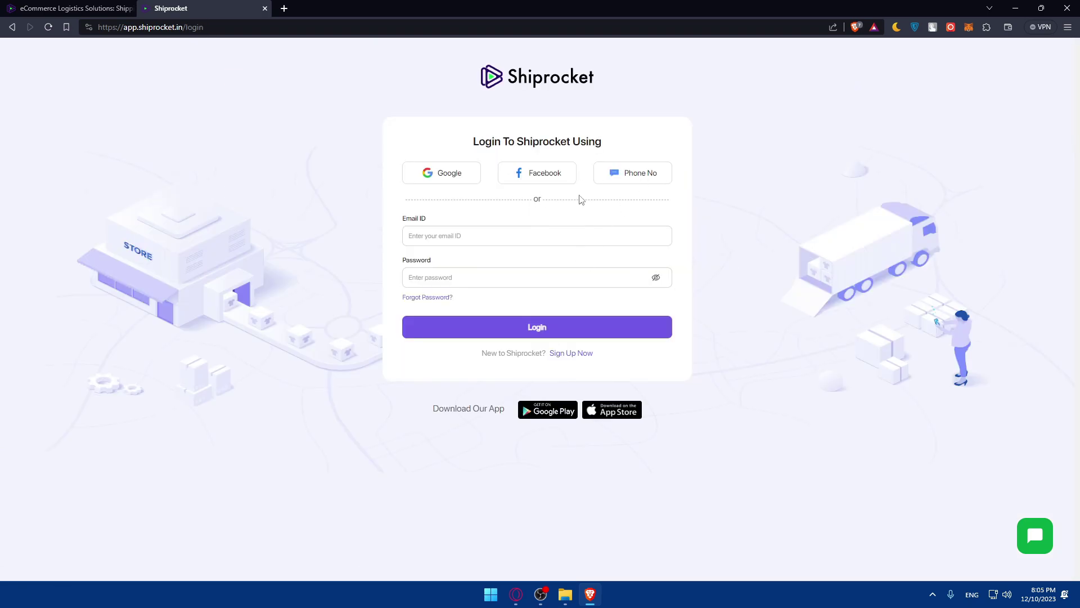
pyautogui.hotkey('alt', 'Left')
pyautogui.click(648, 154)
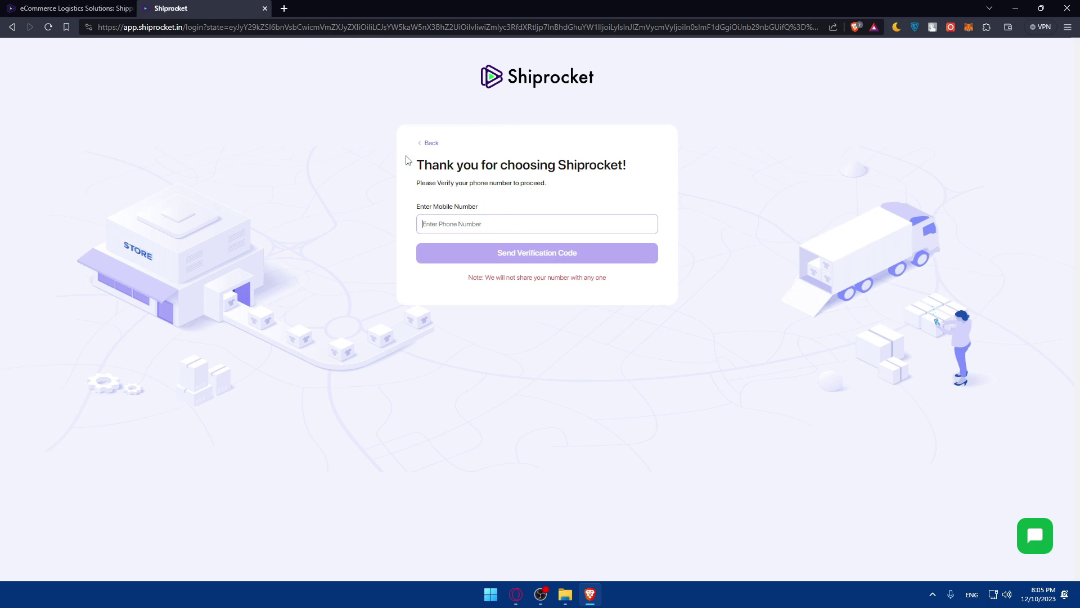
# Close the Shiprocket tabs and load woo.com in a fresh tab
pyautogui.click(284, 8)
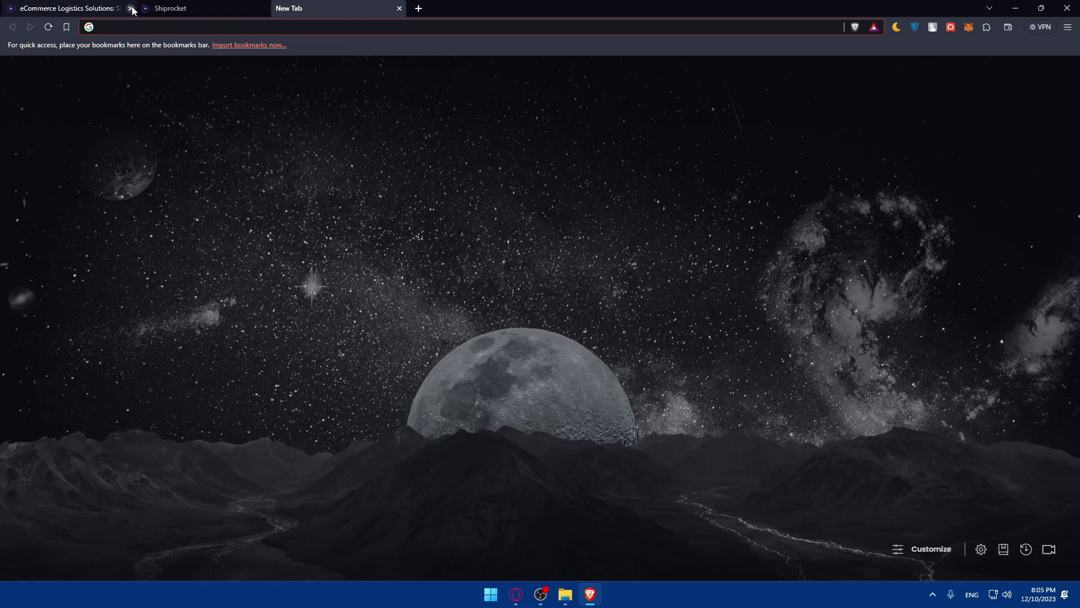
pyautogui.click(131, 8)
pyautogui.click(222, 166)
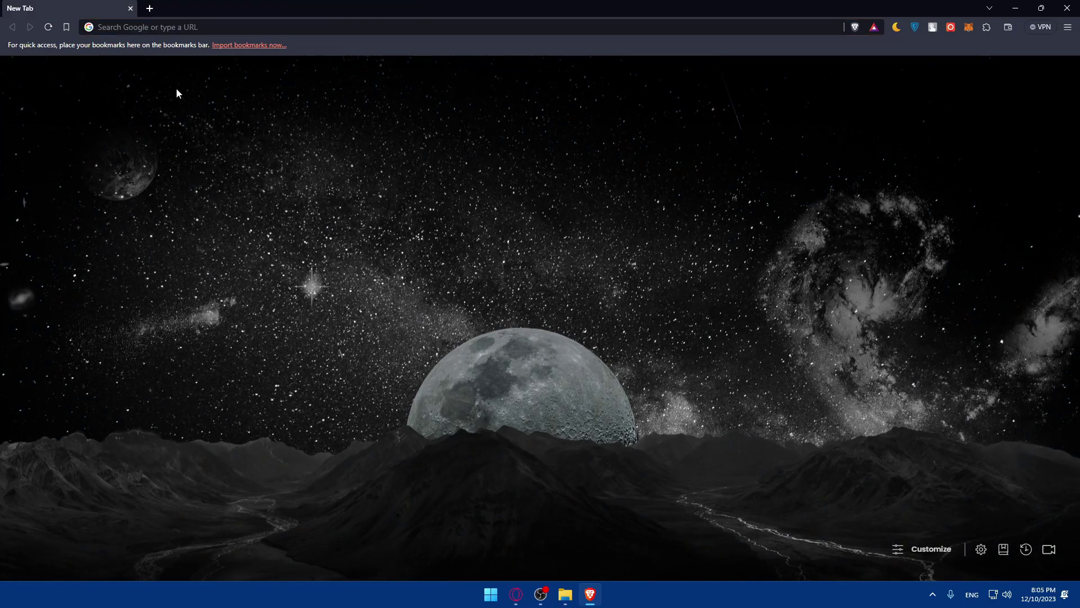
pyautogui.click(154, 31)
pyautogui.write('woo')
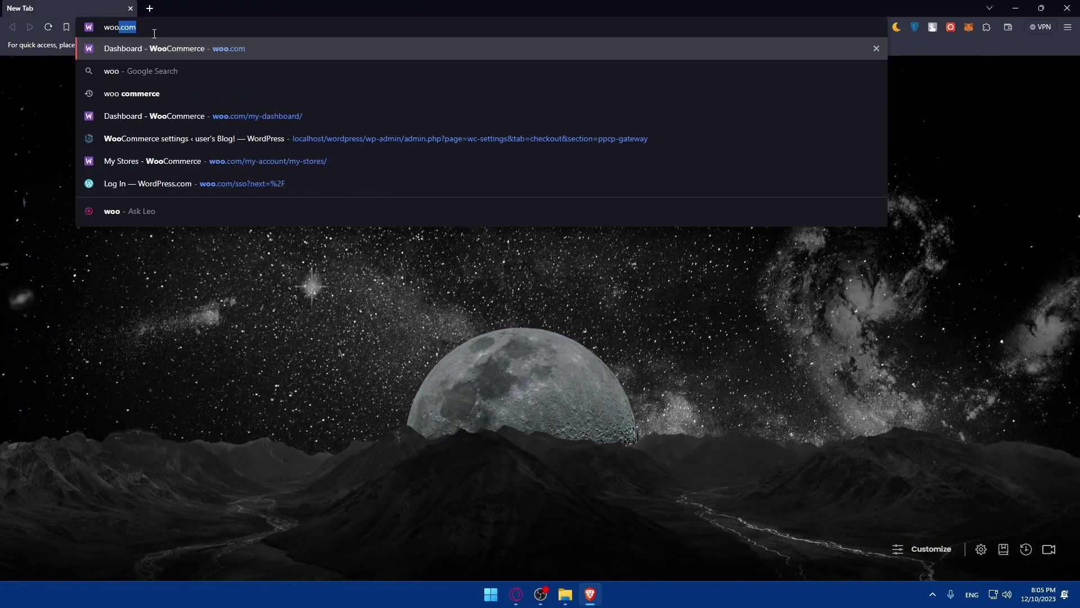
pyautogui.write('.com')
pyautogui.press('Return')
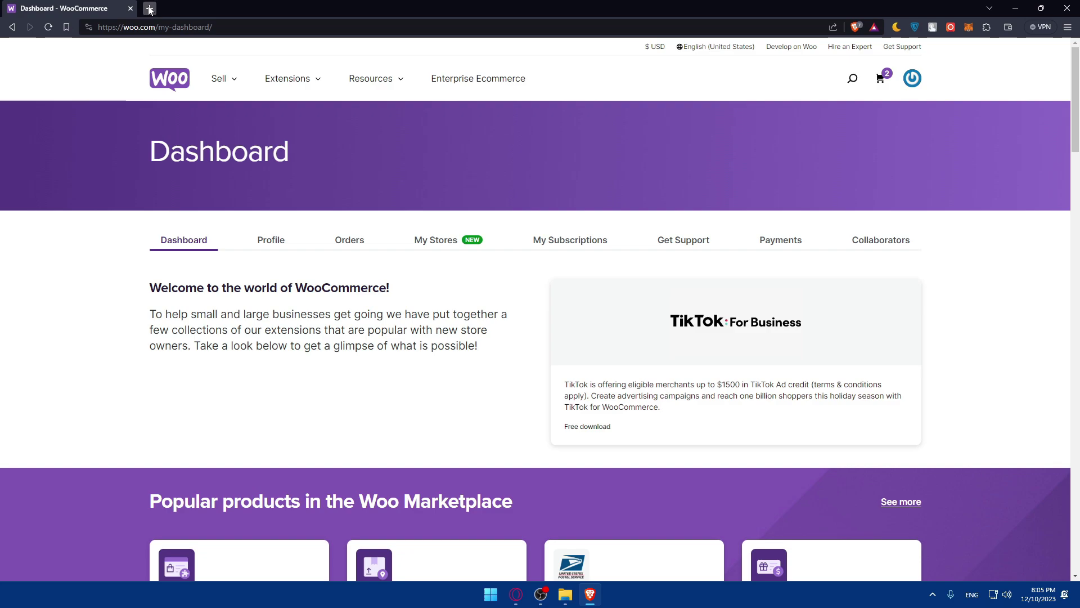
# Load localhost's WordPress dashboard in another tab, then view WooCommerce.com My Stores
pyautogui.click(148, 10)
pyautogui.write('localhost/wordpress/wp-admin/')
pyautogui.press('Return')
pyautogui.click(90, 15)
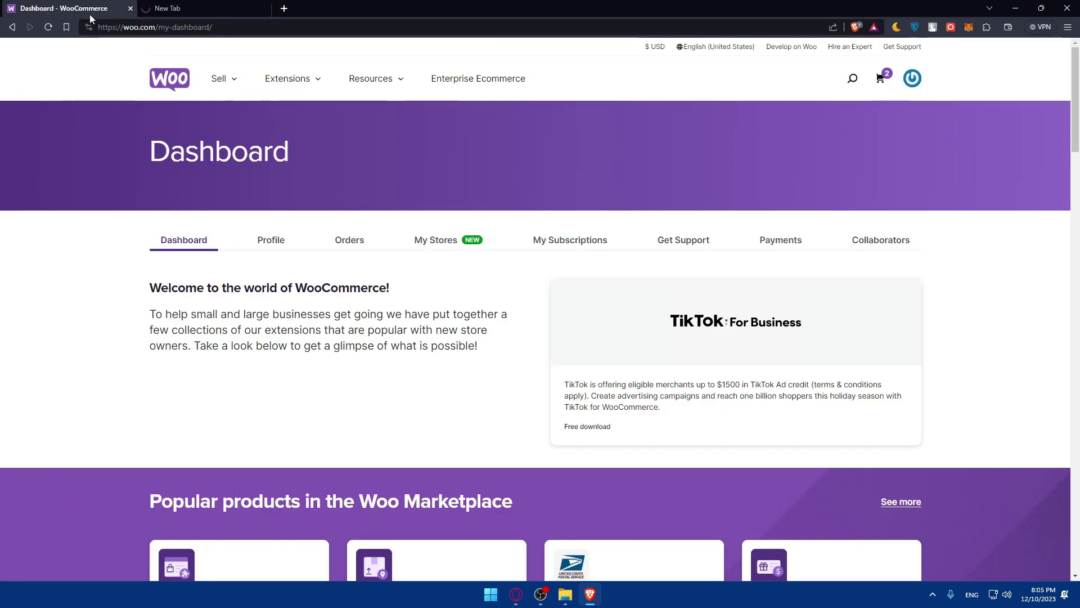
pyautogui.click(424, 245)
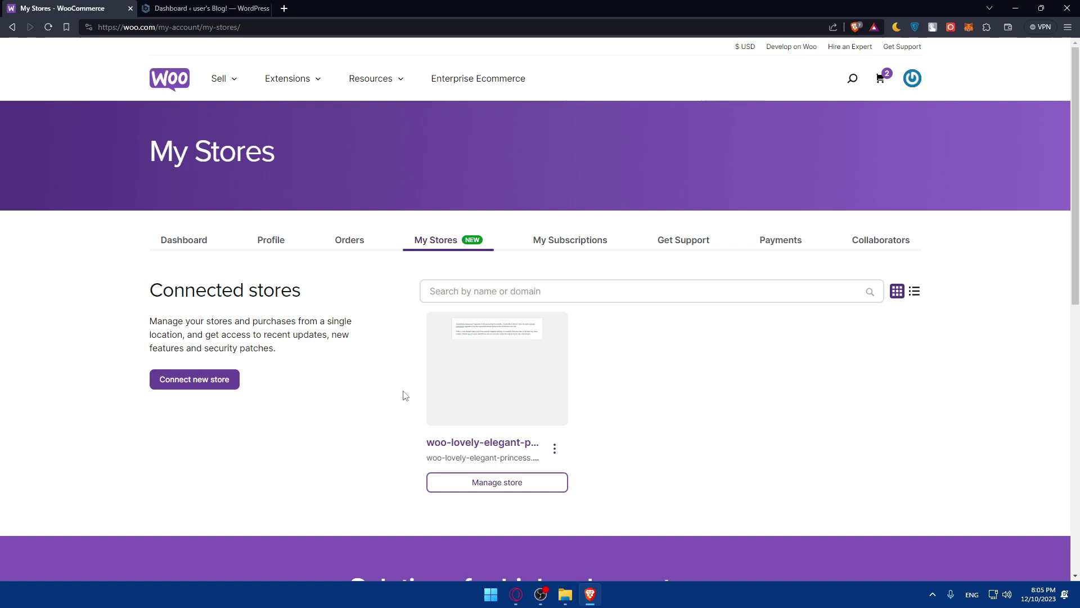
# Search Add New Plugin for 'shiprocket' and start installing the Shiprocket plugin
pyautogui.click(174, 8)
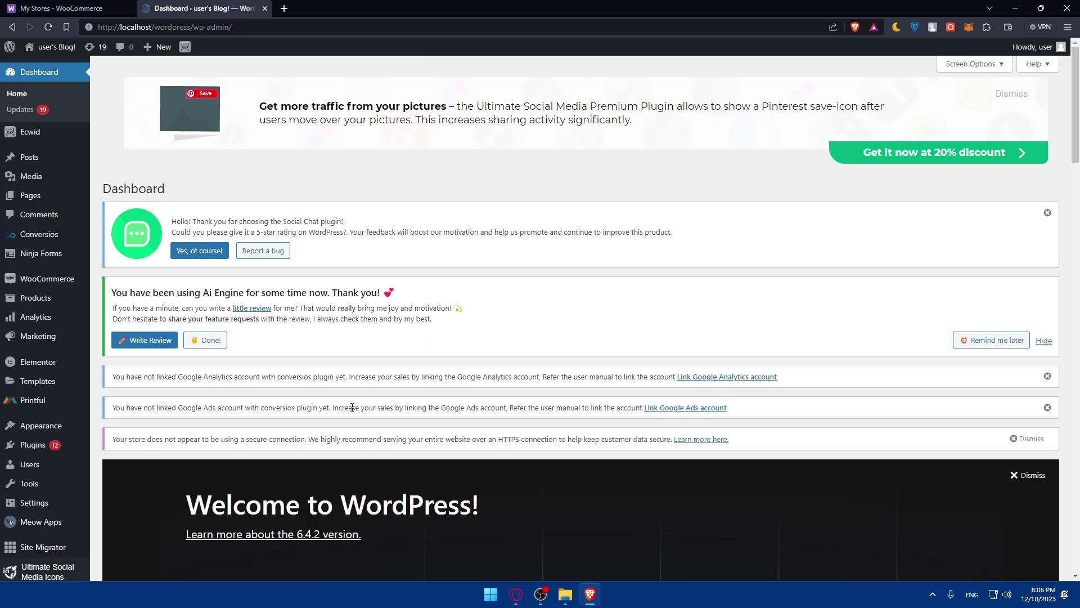
pyautogui.moveTo(66, 293)
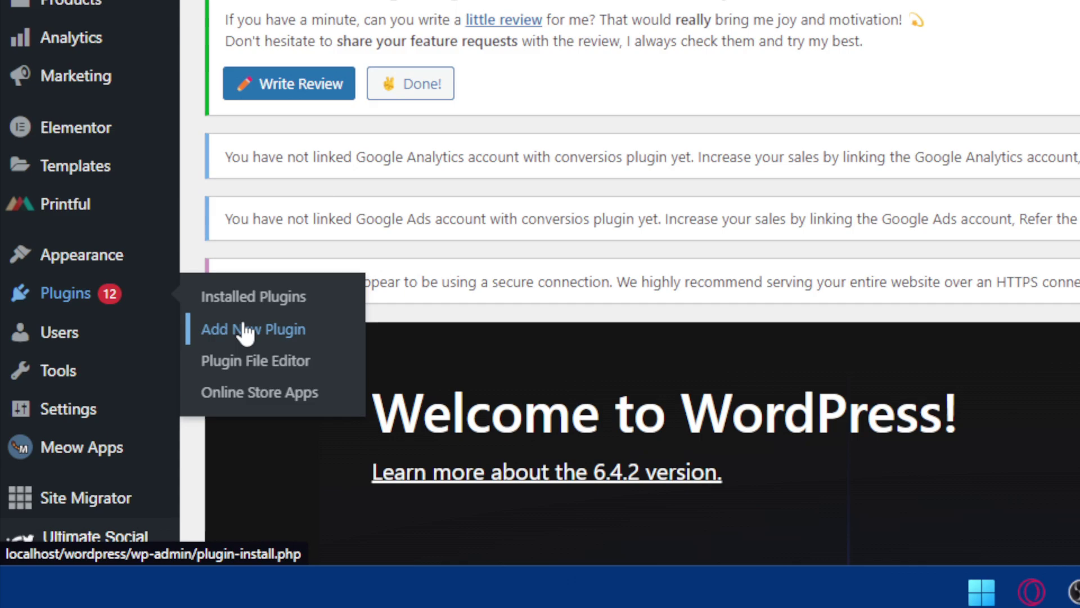
pyautogui.click(124, 462)
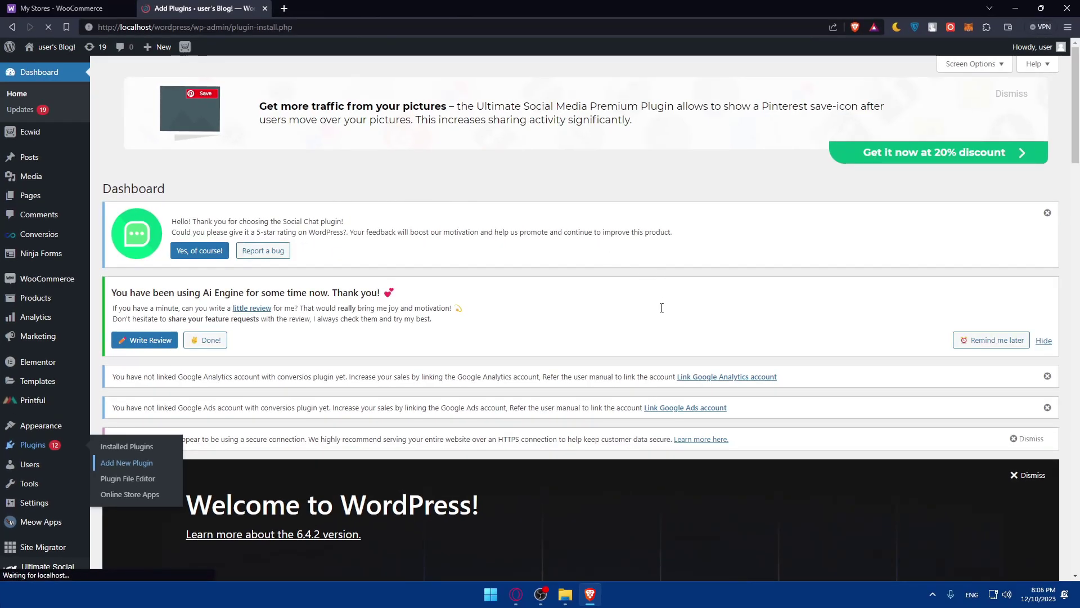
pyautogui.scroll(-2, 568, 320)
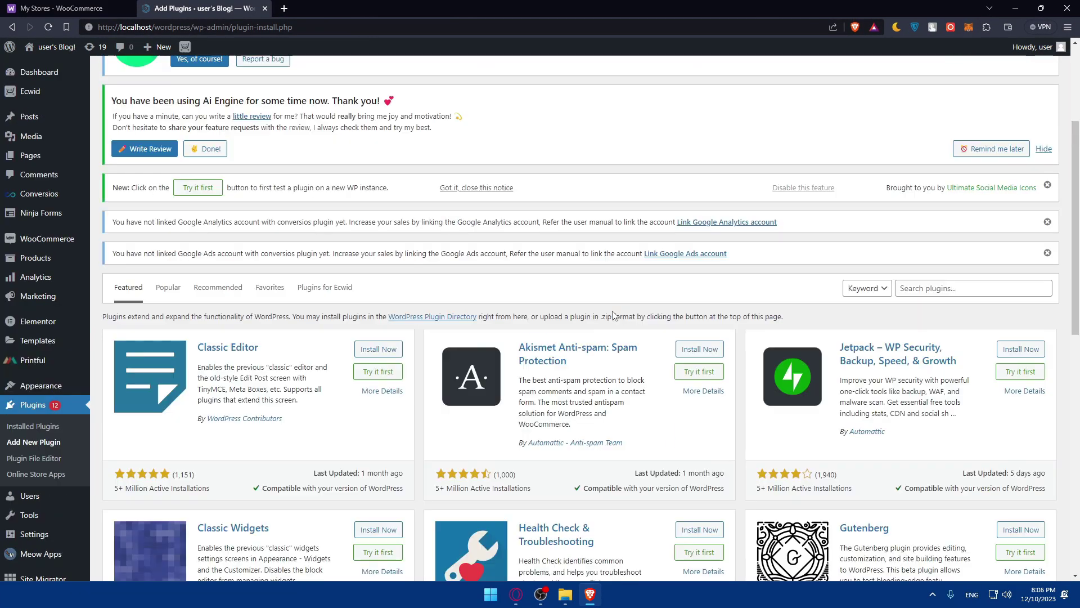
pyautogui.click(930, 288)
pyautogui.write('s')
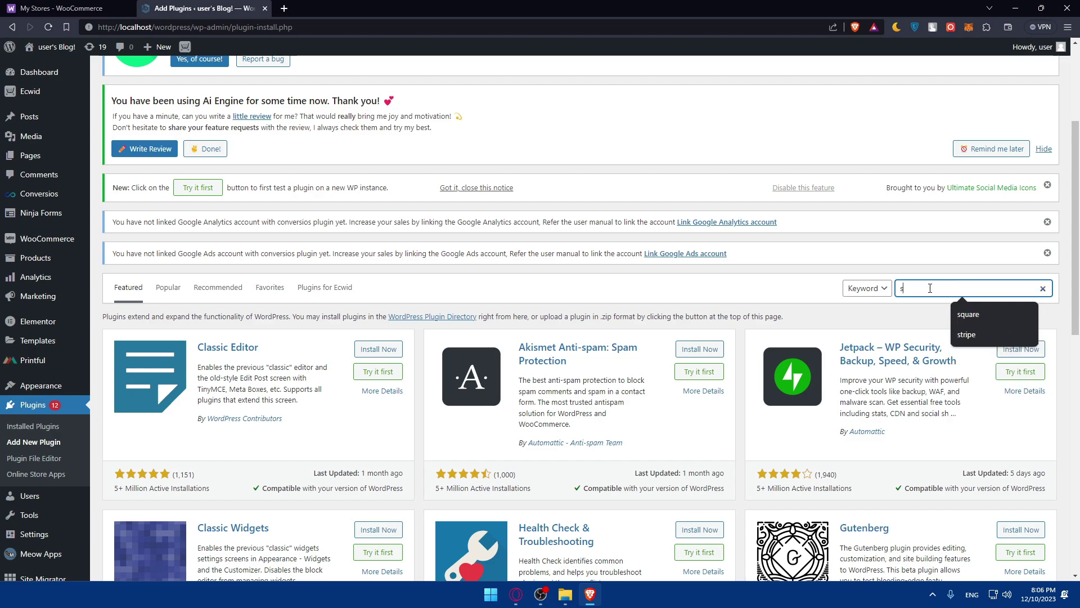
pyautogui.write('hiprocket')
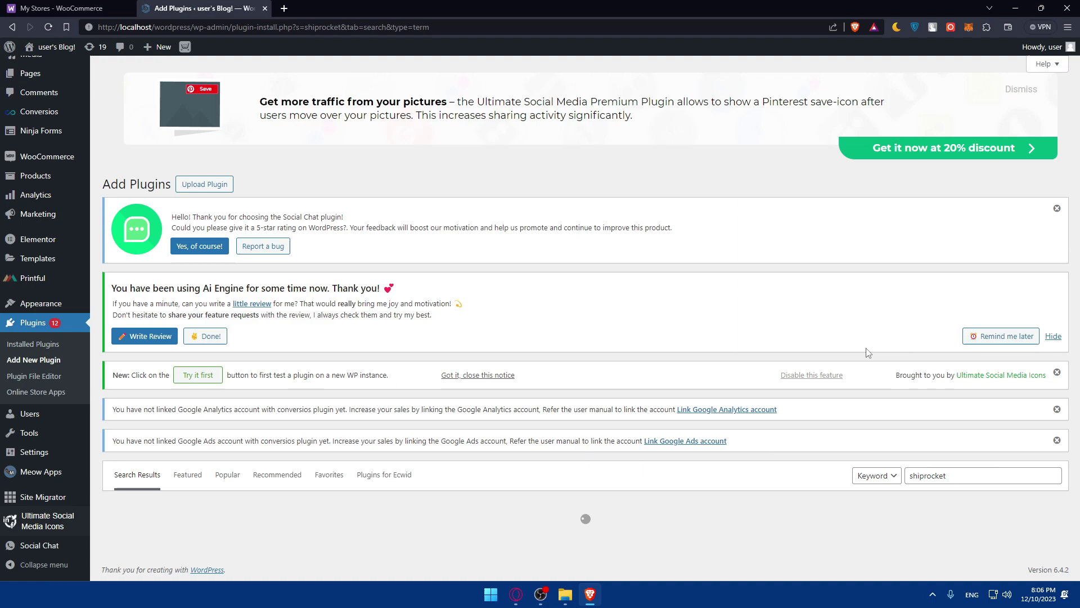
pyautogui.scroll(-2, 540, 460)
pyautogui.scroll(-1, 391, 416)
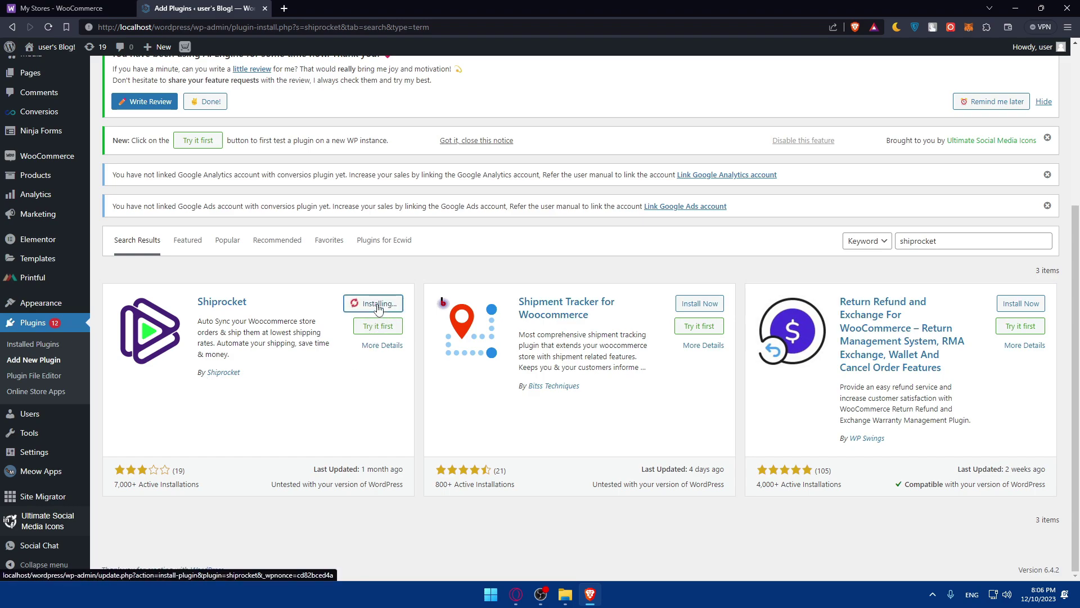
# Review the Shiprocket plugin's installation, screenshots and reviews tabs, then close its details
pyautogui.click(382, 346)
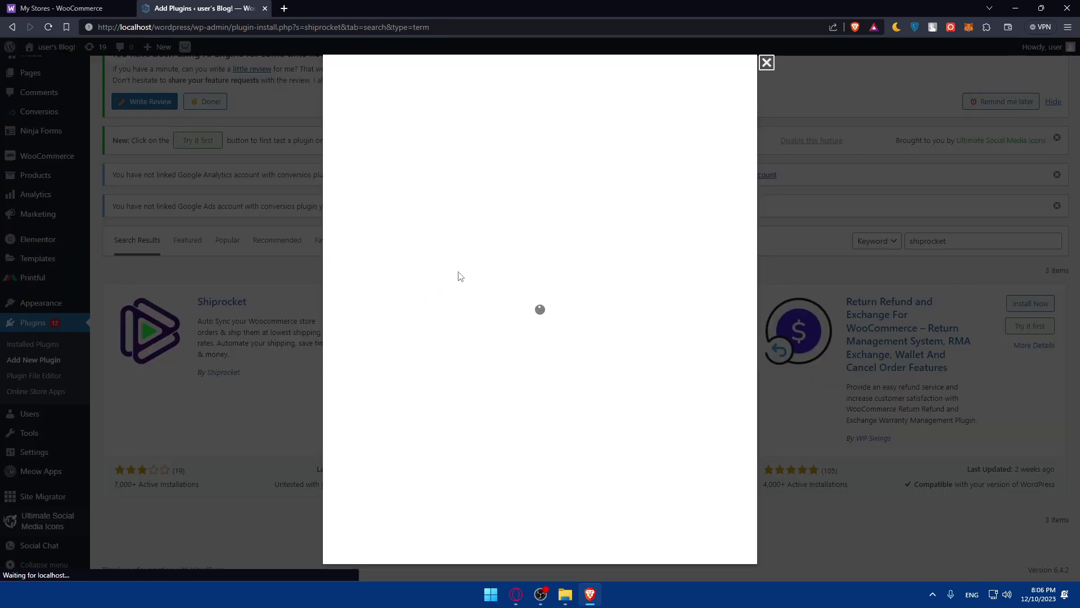
pyautogui.scroll(-2, 432, 304)
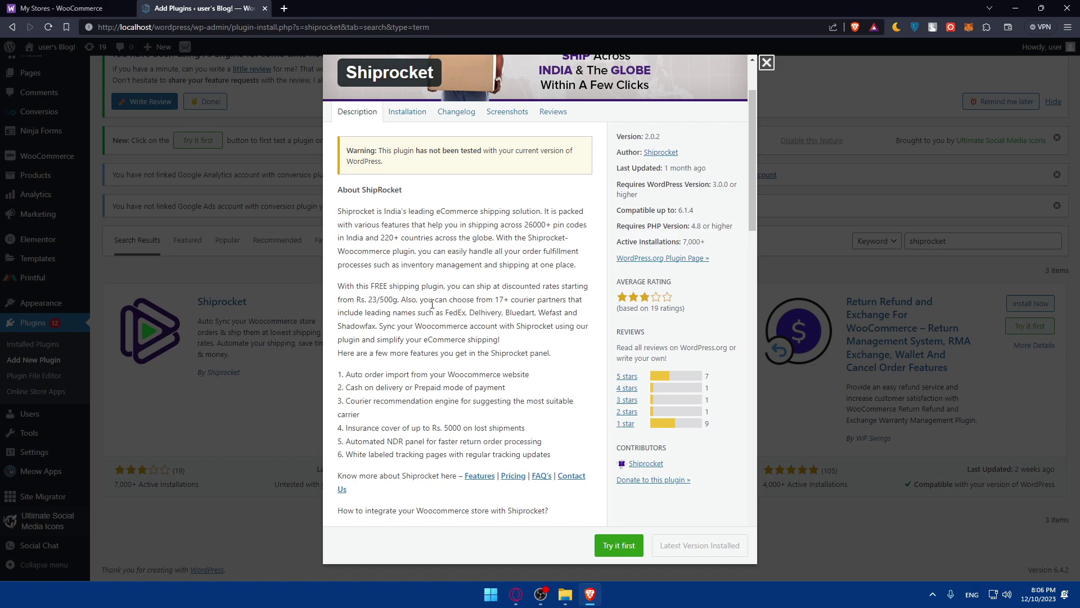
pyautogui.scroll(-3, 432, 305)
pyautogui.scroll(-3, 433, 305)
pyautogui.scroll(-3, 433, 304)
pyautogui.scroll(-3, 432, 306)
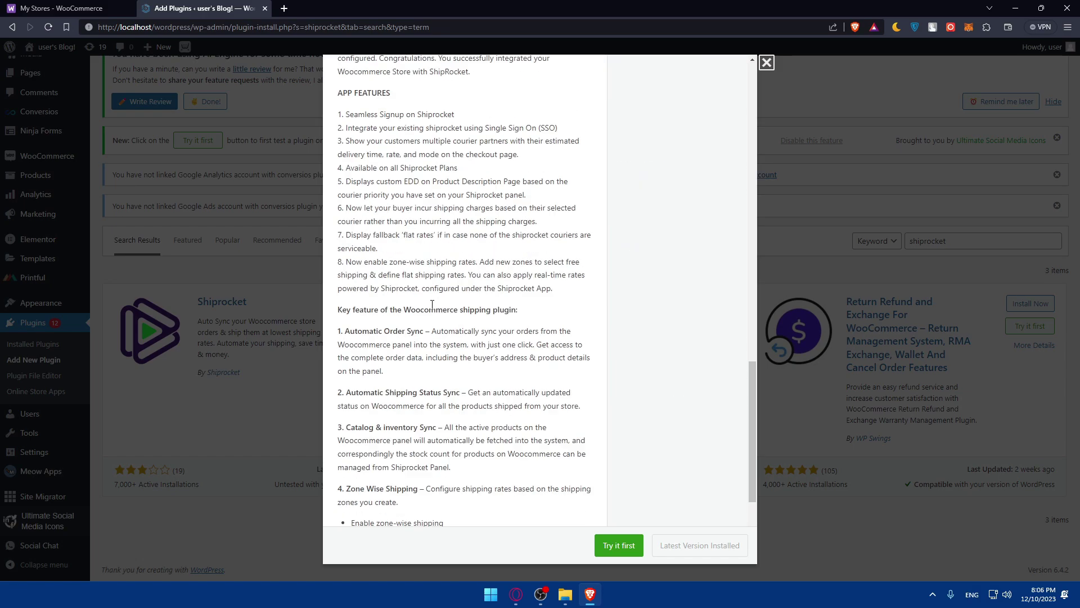
pyautogui.scroll(10, 433, 306)
pyautogui.click(416, 211)
pyautogui.scroll(-2, 413, 236)
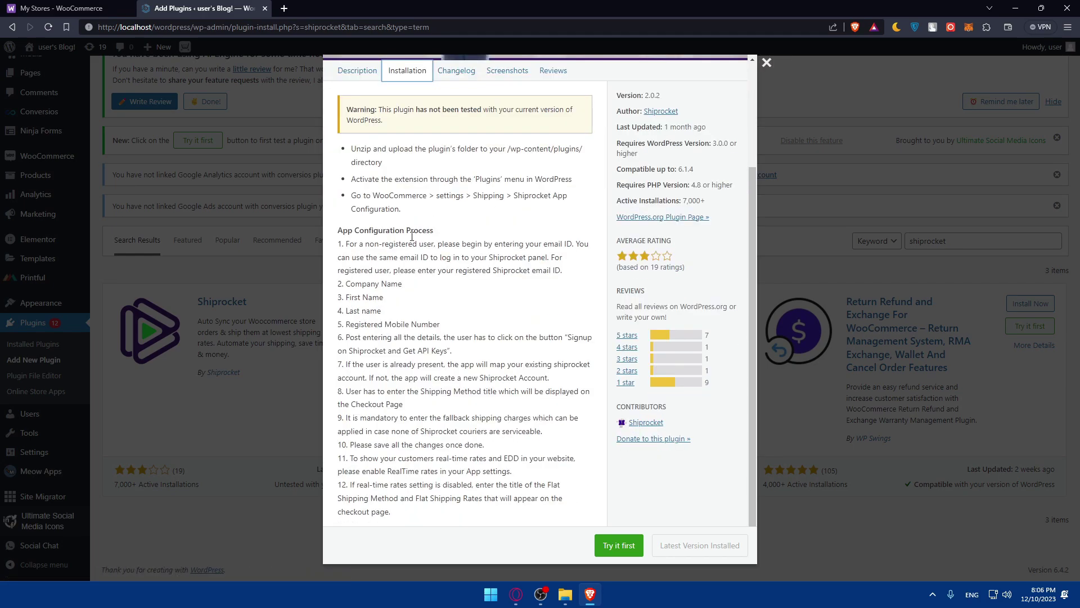
pyautogui.scroll(2, 413, 236)
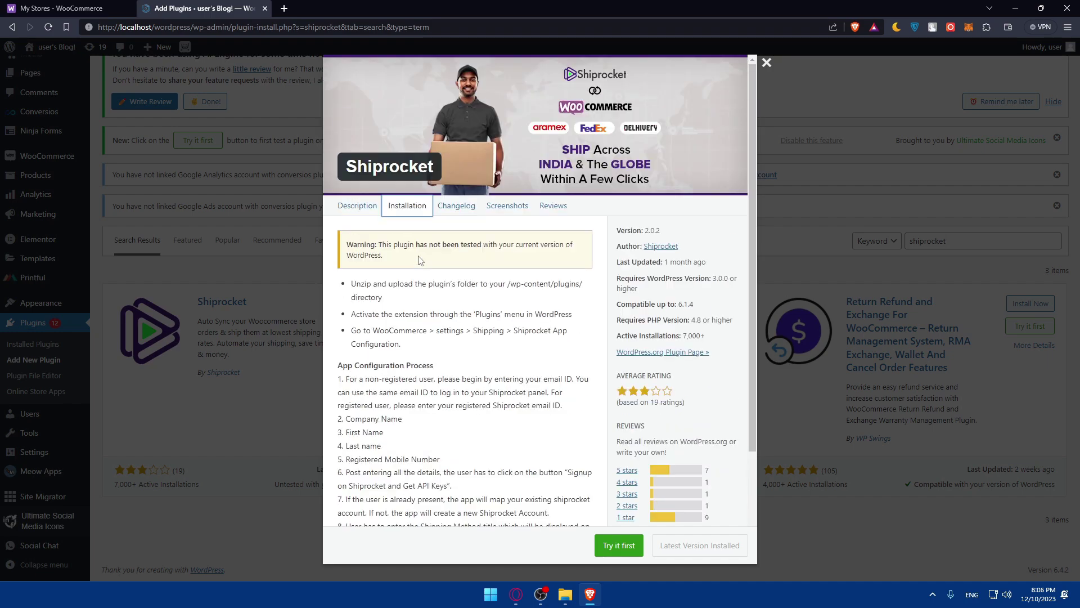
pyautogui.scroll(-3, 464, 269)
pyautogui.scroll(3, 464, 269)
pyautogui.click(495, 212)
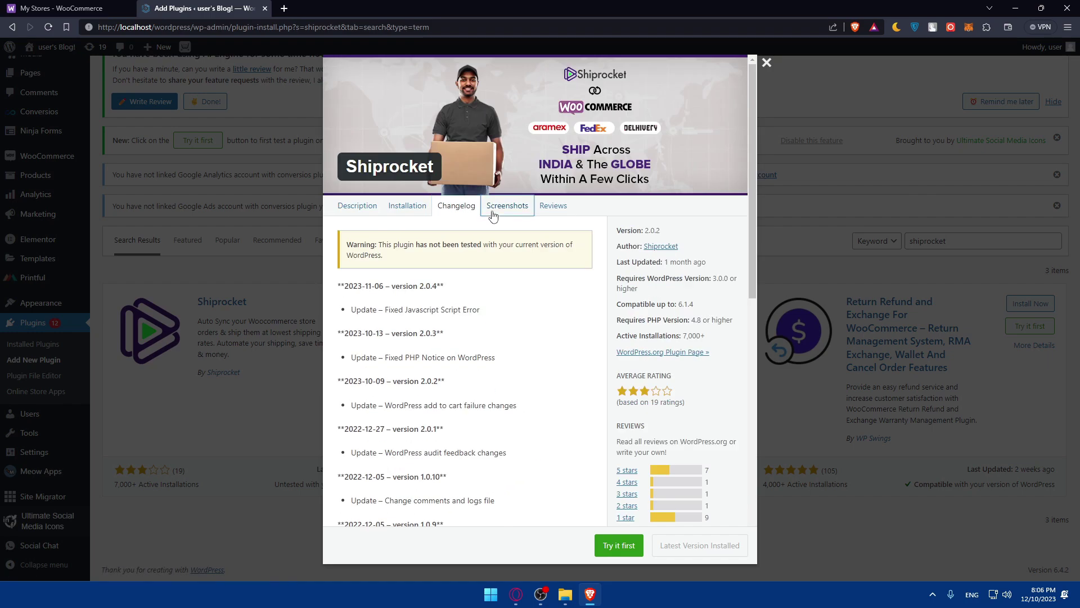
pyautogui.scroll(-3, 477, 279)
pyautogui.scroll(-1, 458, 253)
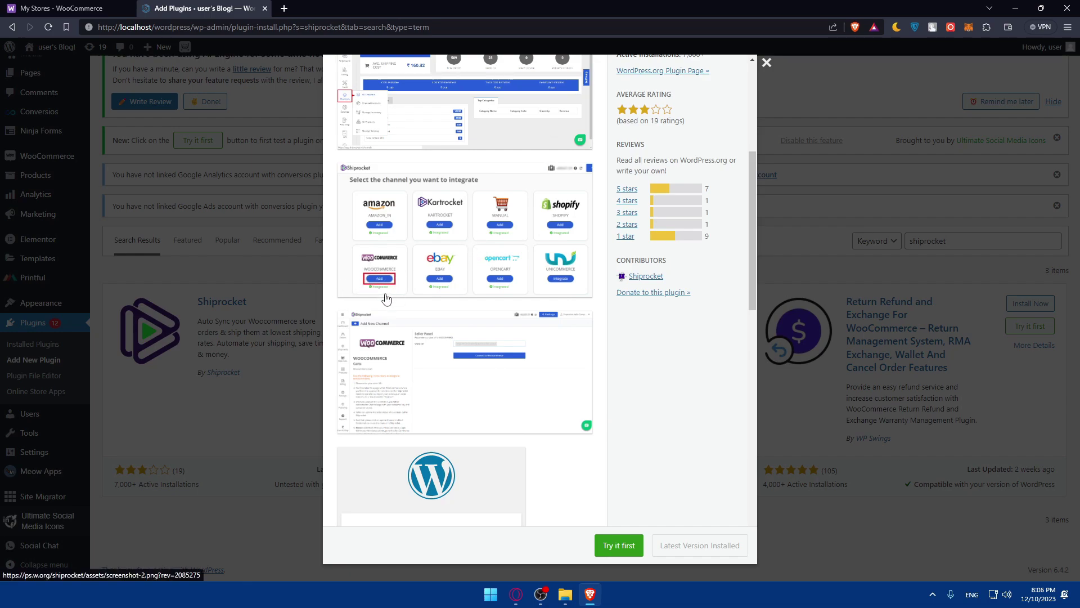
pyautogui.scroll(3, 405, 304)
pyautogui.scroll(-3, 414, 329)
pyautogui.scroll(3, 396, 342)
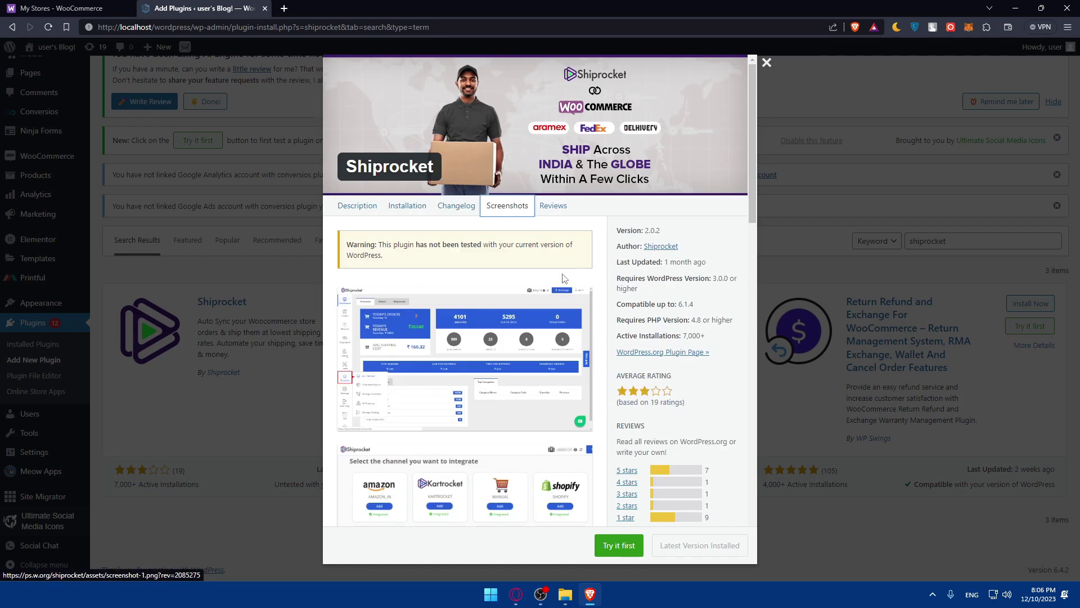
pyautogui.click(559, 215)
pyautogui.scroll(-2, 543, 301)
pyautogui.scroll(-5, 536, 301)
pyautogui.scroll(8, 495, 266)
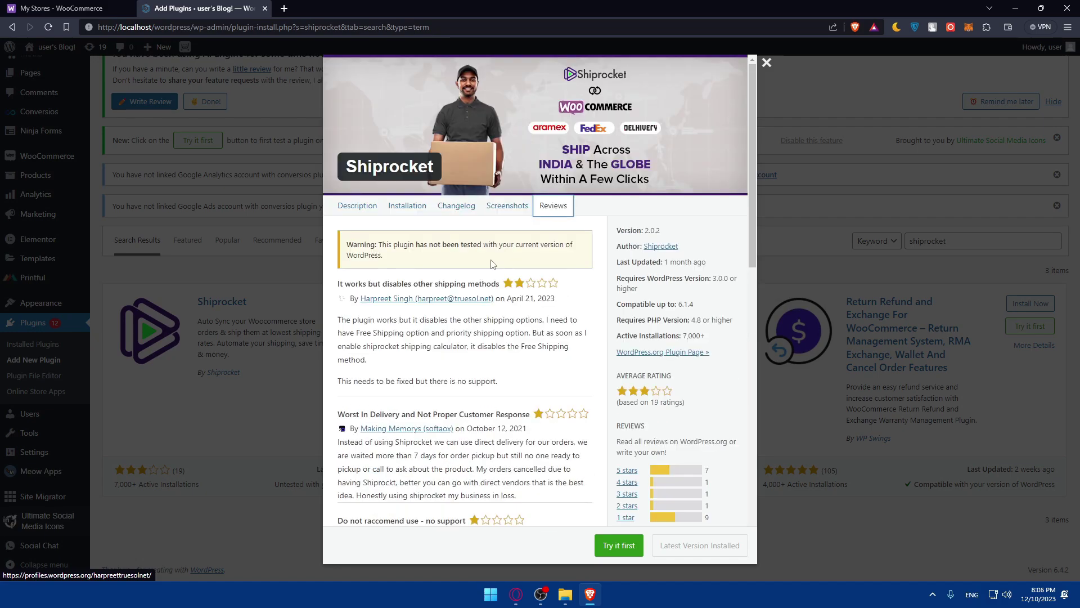
pyautogui.click(766, 63)
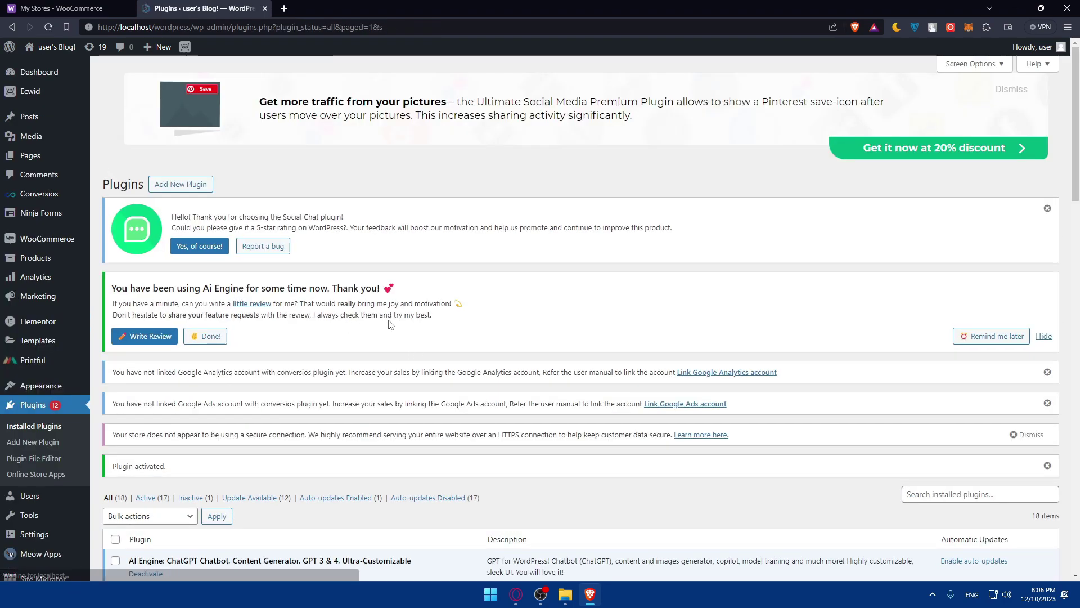
pyautogui.scroll(-3, 363, 341)
pyautogui.scroll(-2, 363, 342)
pyautogui.scroll(3, 179, 303)
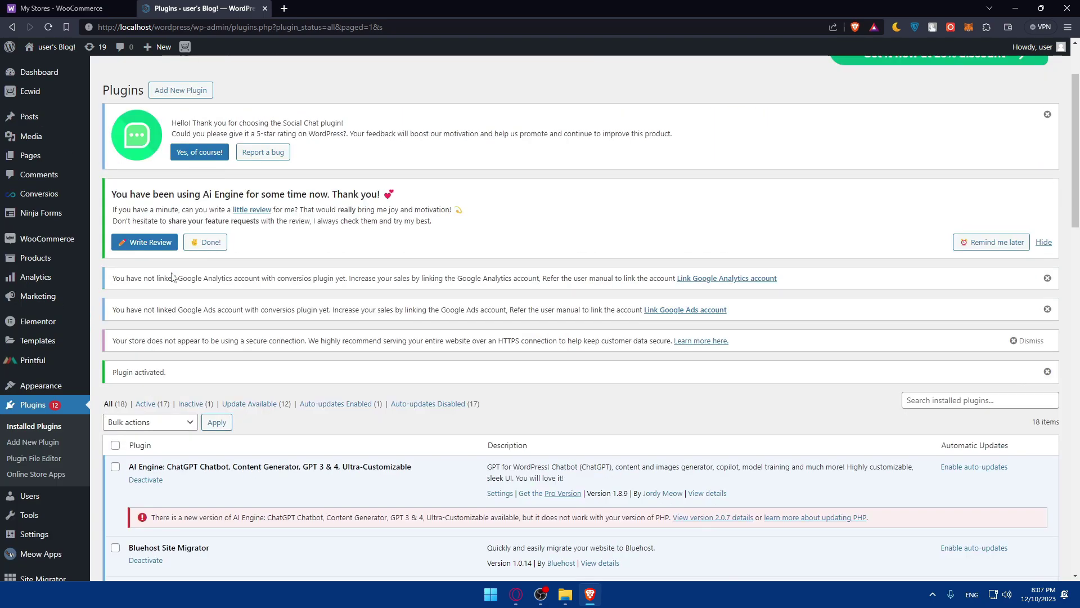
pyautogui.scroll(-1, 177, 297)
pyautogui.scroll(-3, 173, 291)
pyautogui.scroll(-1, 170, 287)
pyautogui.scroll(-1, 169, 287)
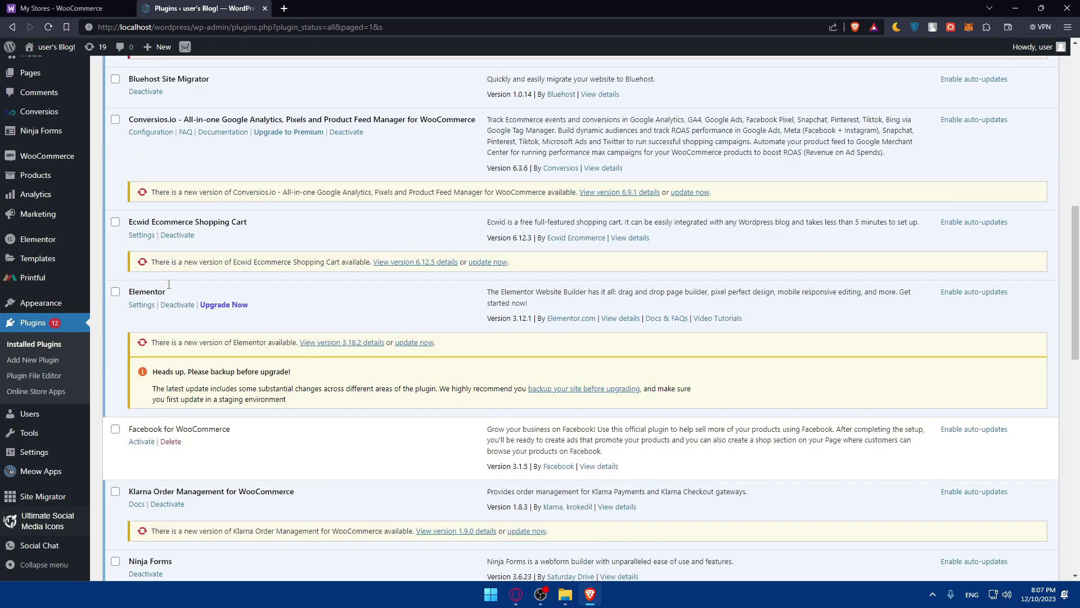
pyautogui.scroll(-3, 167, 283)
pyautogui.scroll(-1, 158, 295)
pyautogui.scroll(-2, 155, 302)
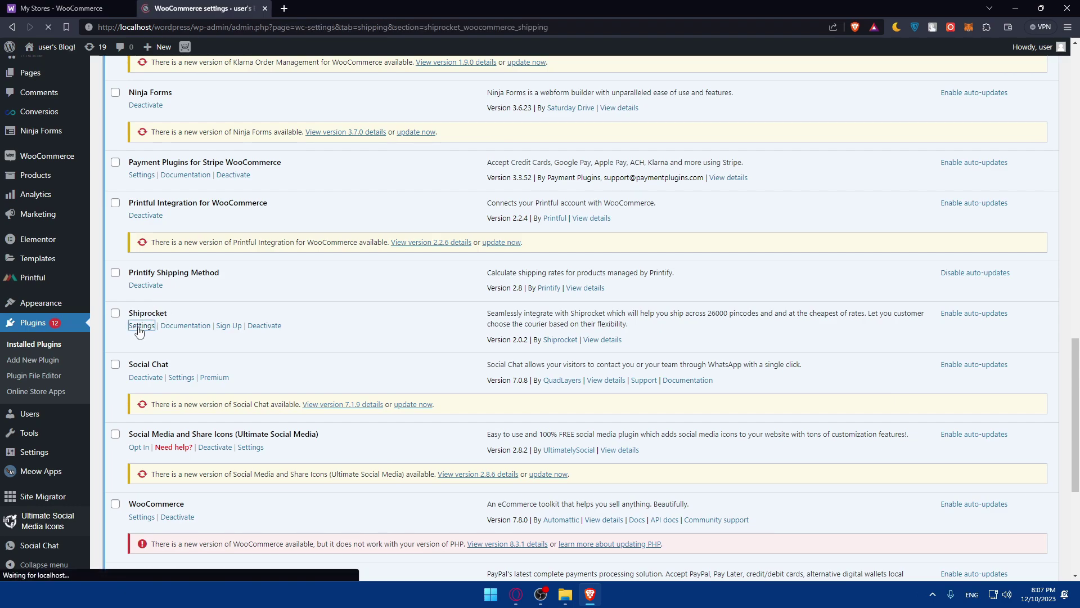
pyautogui.scroll(-1, 253, 334)
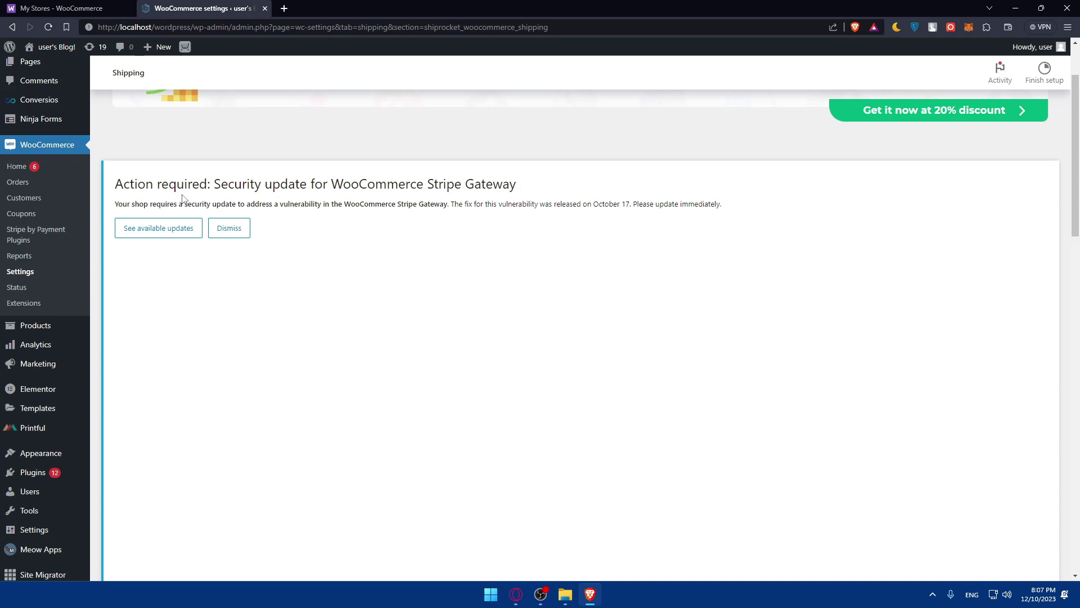
pyautogui.scroll(-2, 315, 208)
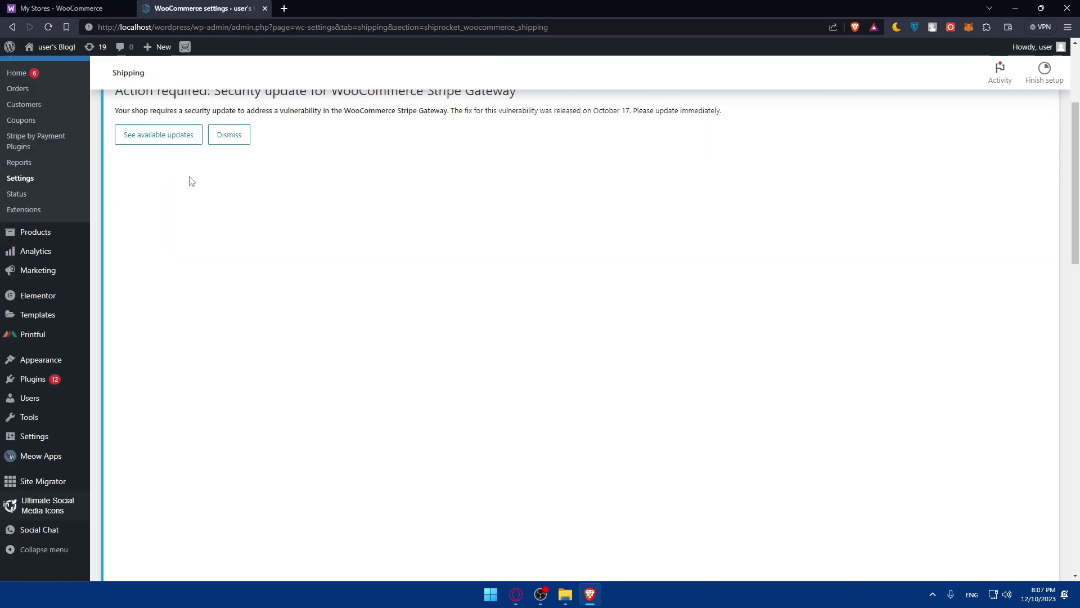
pyautogui.scroll(-5, 191, 178)
pyautogui.scroll(3, 188, 160)
pyautogui.scroll(-4, 192, 174)
pyautogui.scroll(-1, 201, 186)
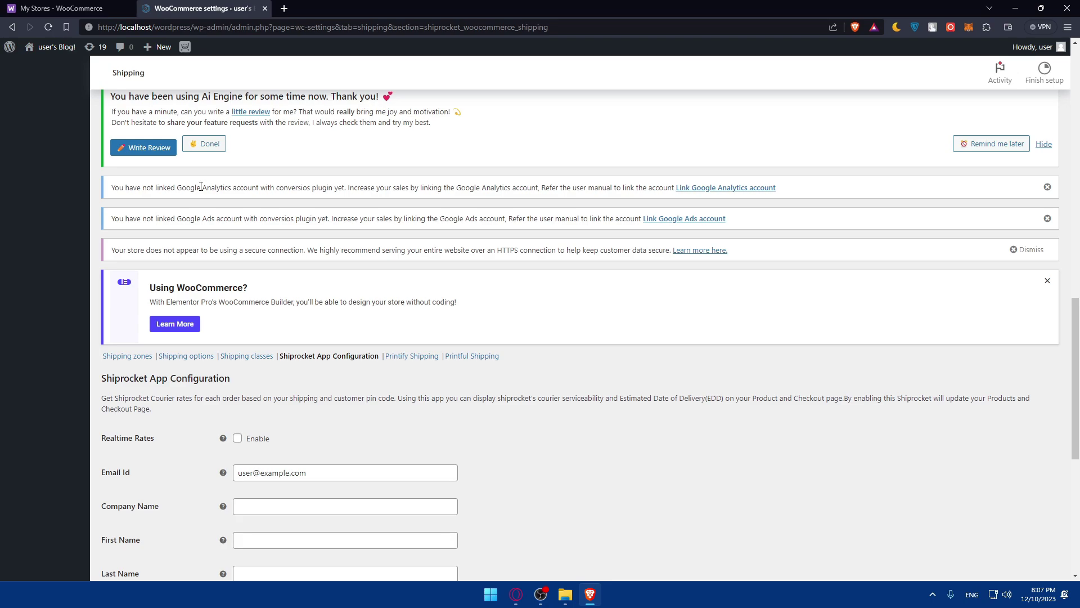
pyautogui.scroll(-1, 202, 187)
pyautogui.scroll(-1, 225, 232)
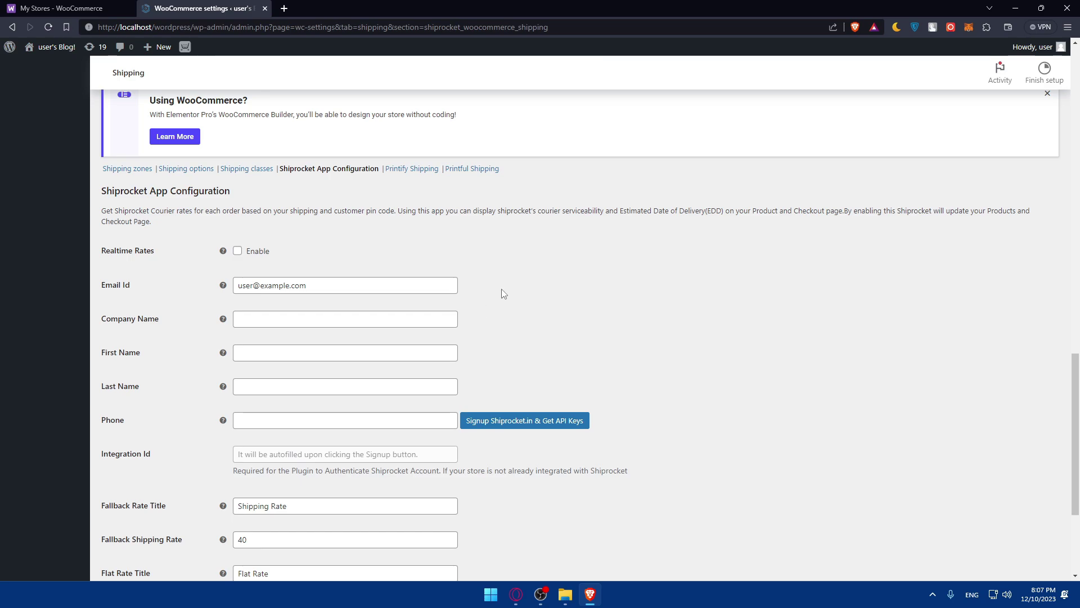
pyautogui.scroll(-3, 495, 303)
pyautogui.scroll(3, 506, 354)
pyautogui.scroll(-1, 511, 389)
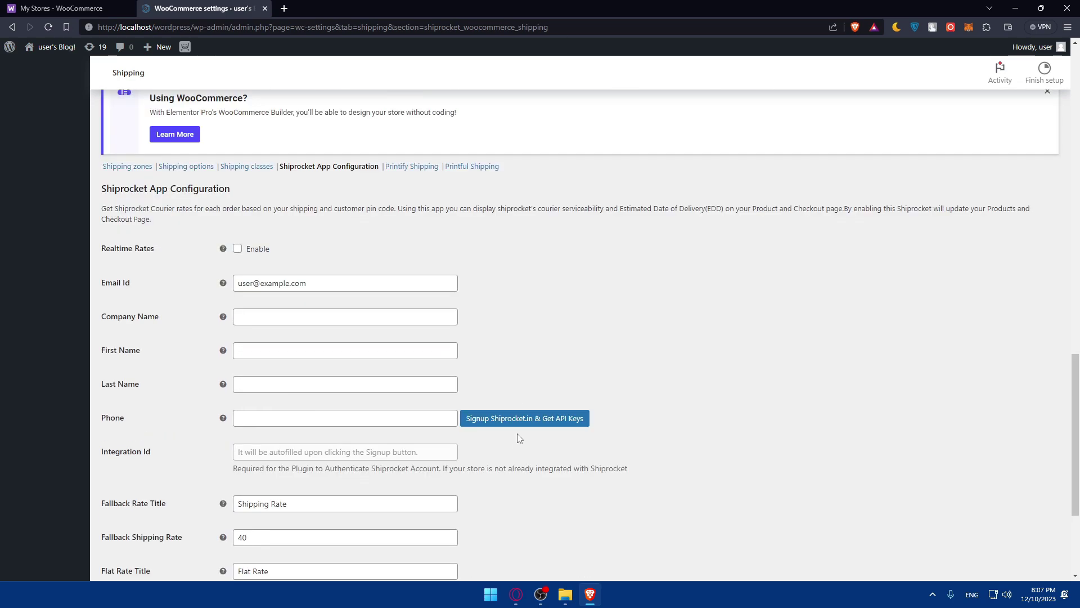
# Try 'Signup Shiprocket.in & Get API Keys', dismiss the phone alert, leaving Phone empty
pyautogui.click(516, 423)
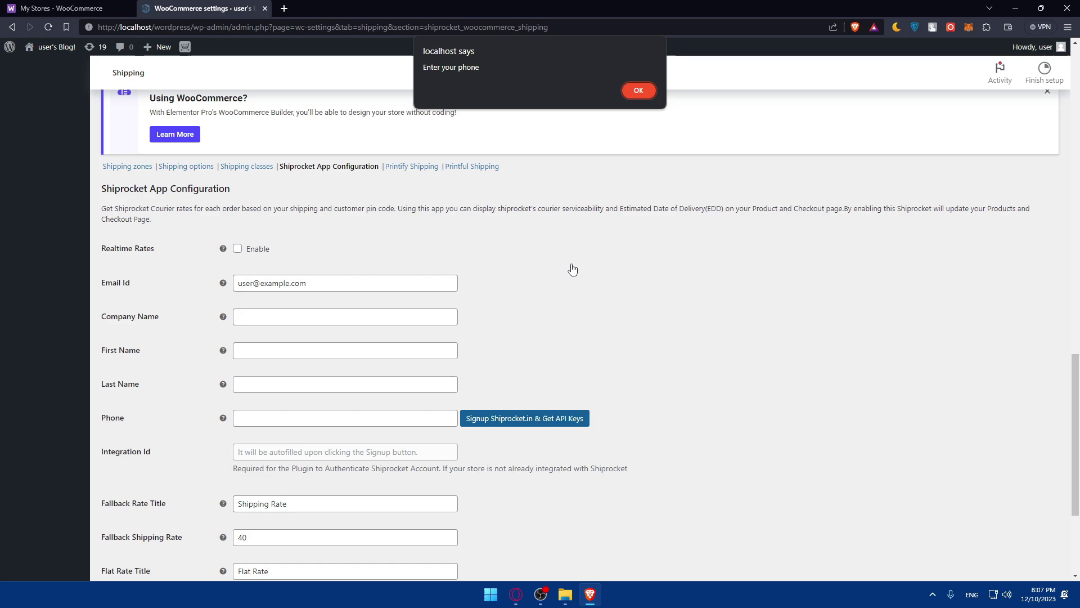
pyautogui.click(638, 91)
pyautogui.click(299, 421)
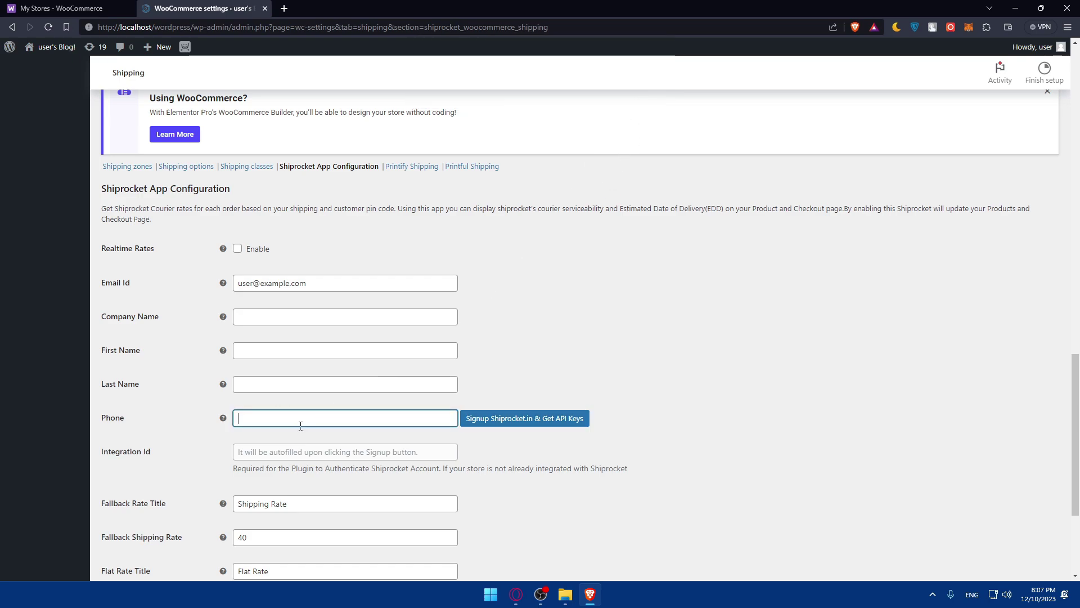
pyautogui.click(541, 363)
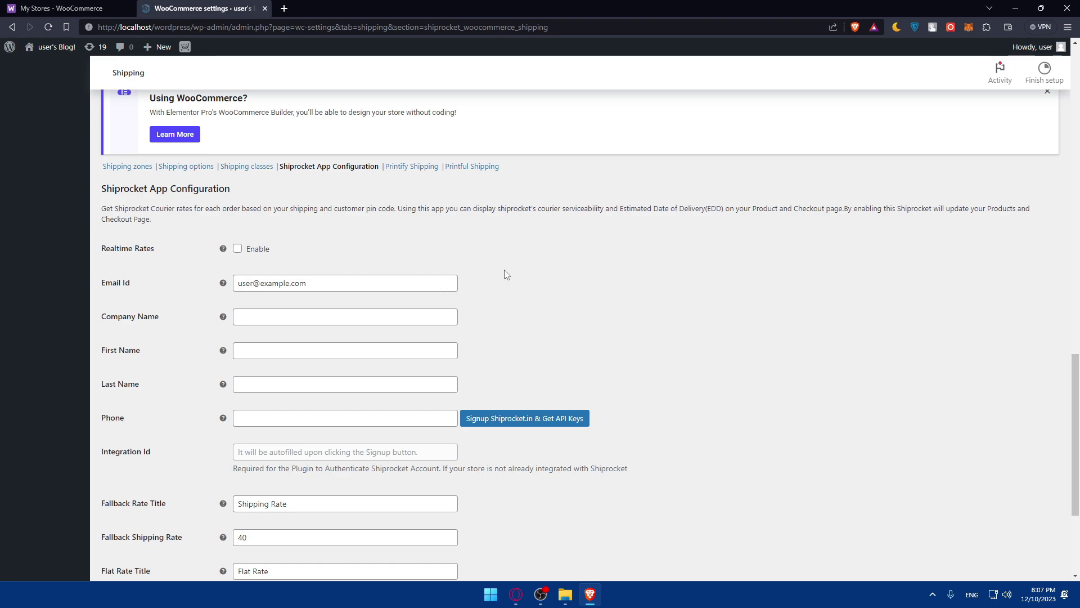
# Browse the Shiprocket homepage features in a new tab, then return to WooCommerce settings
pyautogui.click(285, 8)
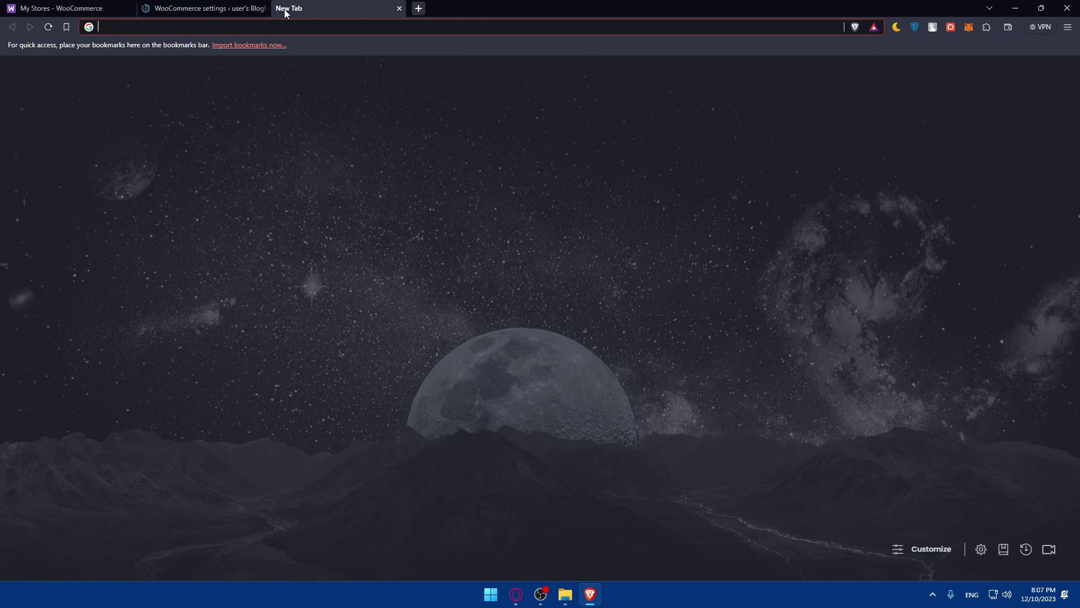
pyautogui.write('shiprocket.in')
pyautogui.press('Return')
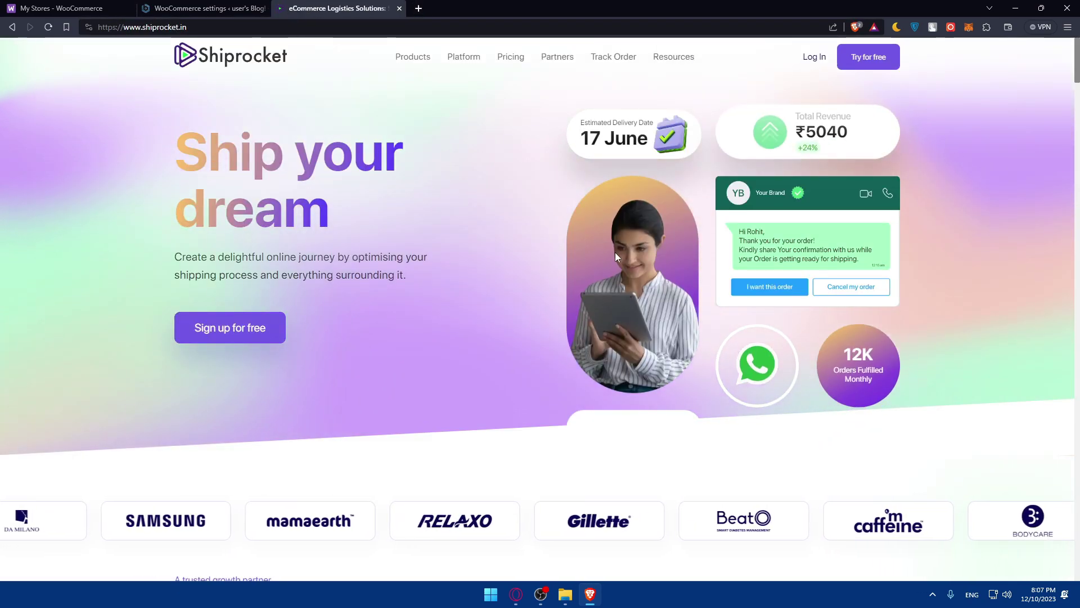
pyautogui.scroll(-5, 535, 255)
pyautogui.scroll(-5, 536, 256)
pyautogui.scroll(3, 538, 256)
pyautogui.scroll(5, 537, 257)
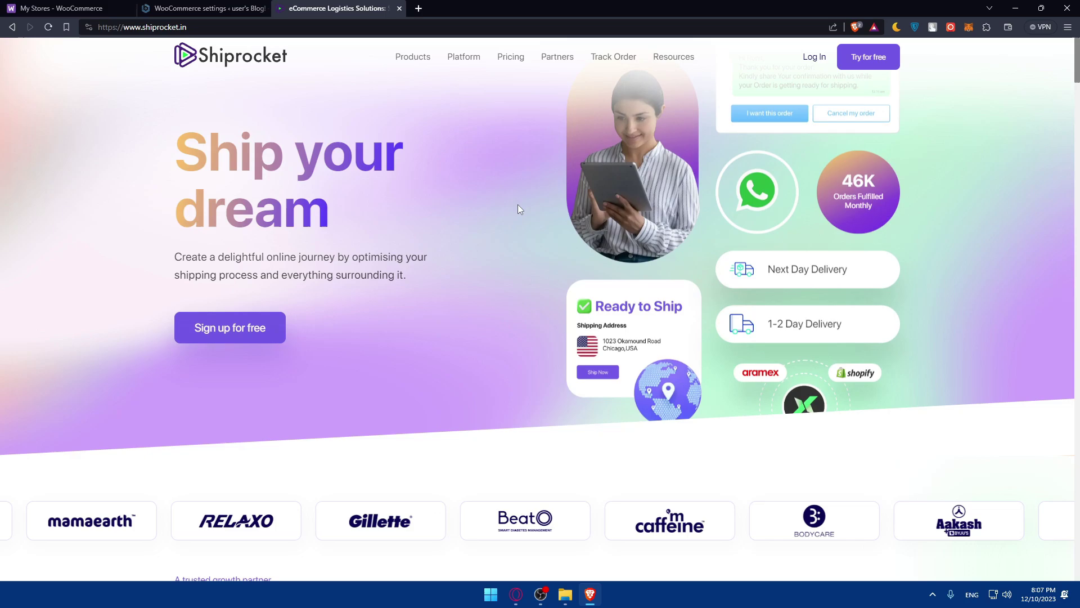
pyautogui.scroll(-5, 521, 206)
pyautogui.scroll(-4, 540, 223)
pyautogui.scroll(-1, 543, 225)
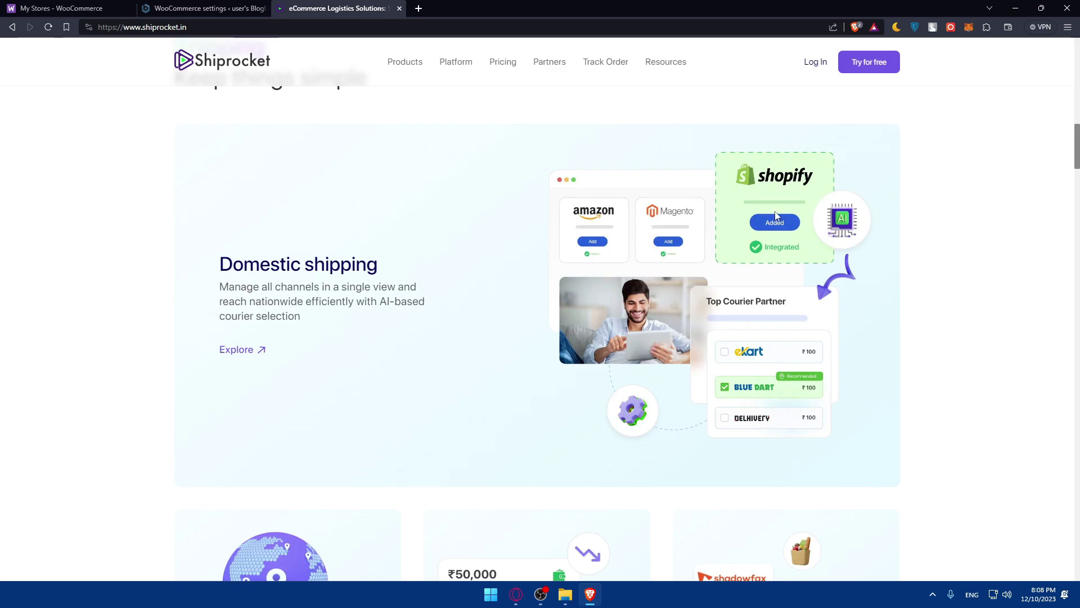
pyautogui.scroll(-1, 775, 217)
pyautogui.scroll(-1, 760, 215)
pyautogui.scroll(-2, 714, 202)
pyautogui.scroll(-3, 686, 184)
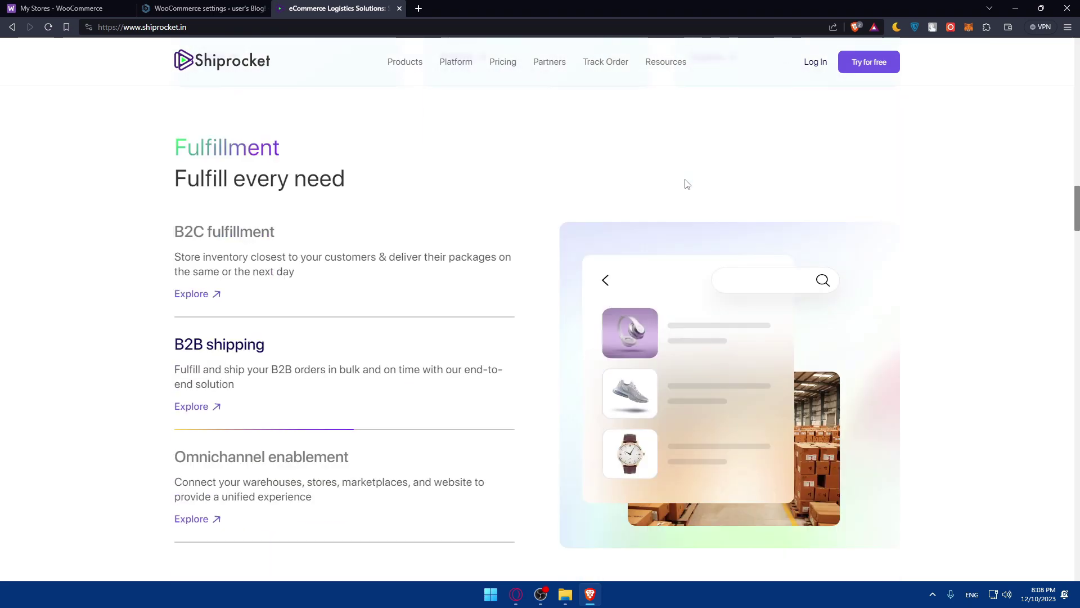
pyautogui.scroll(-1, 687, 184)
pyautogui.scroll(-3, 686, 182)
pyautogui.scroll(-2, 685, 179)
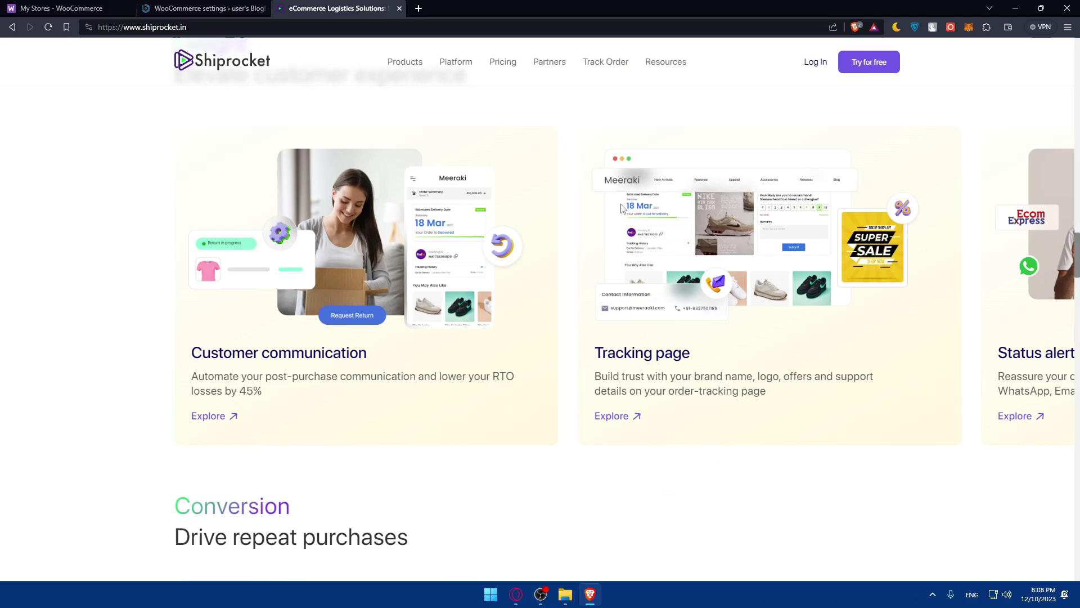
pyautogui.scroll(-5, 620, 207)
pyautogui.scroll(-7, 620, 209)
pyautogui.scroll(3, 620, 208)
pyautogui.scroll(8, 620, 208)
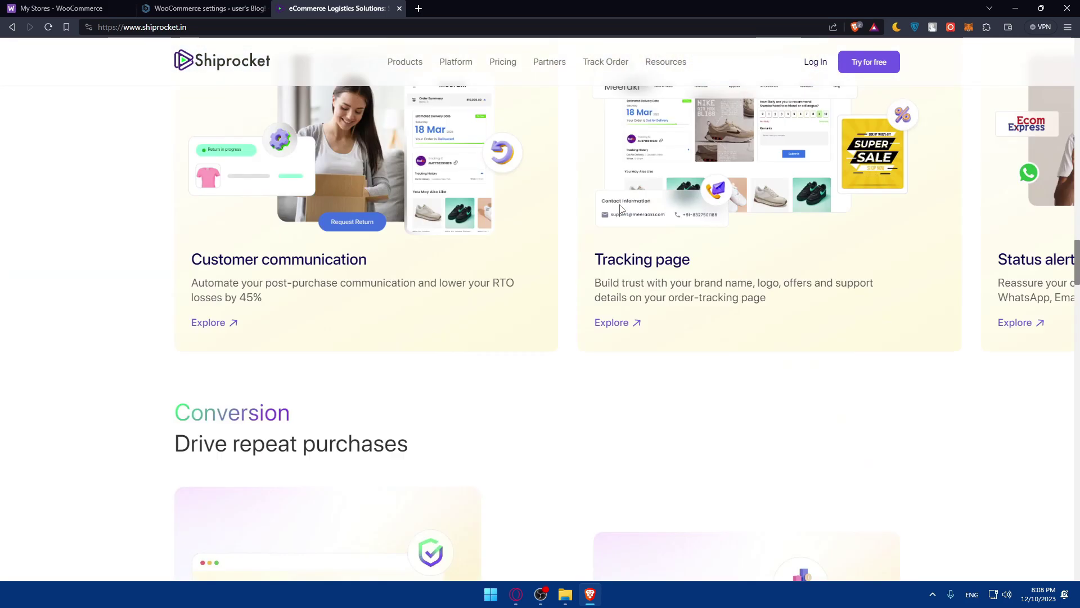
pyautogui.scroll(-1, 458, 249)
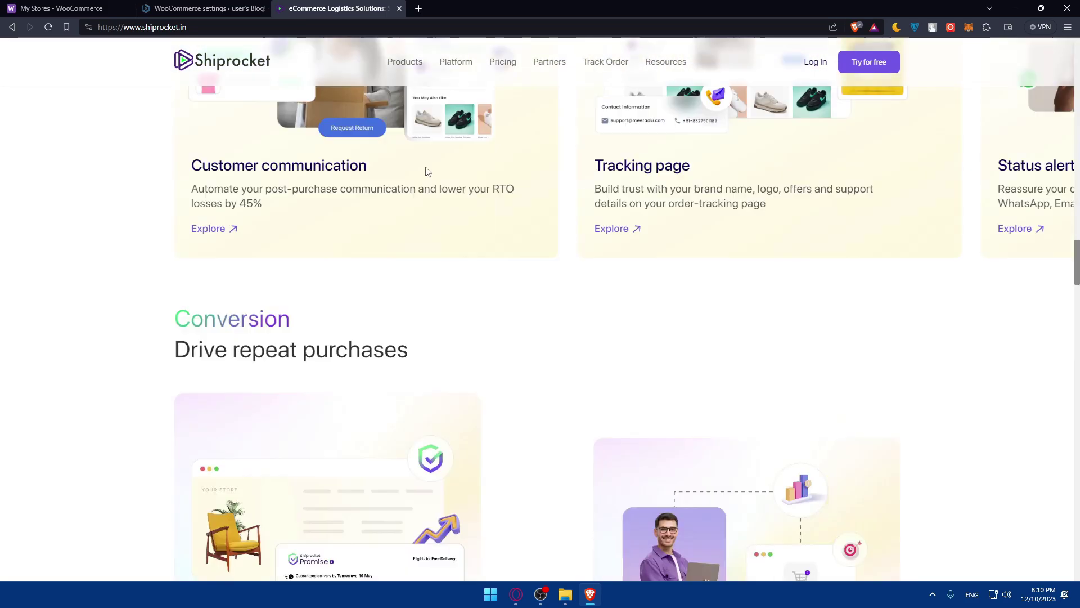
pyautogui.scroll(5, 427, 171)
pyautogui.scroll(8, 441, 181)
pyautogui.scroll(10, 441, 181)
pyautogui.scroll(-5, 443, 176)
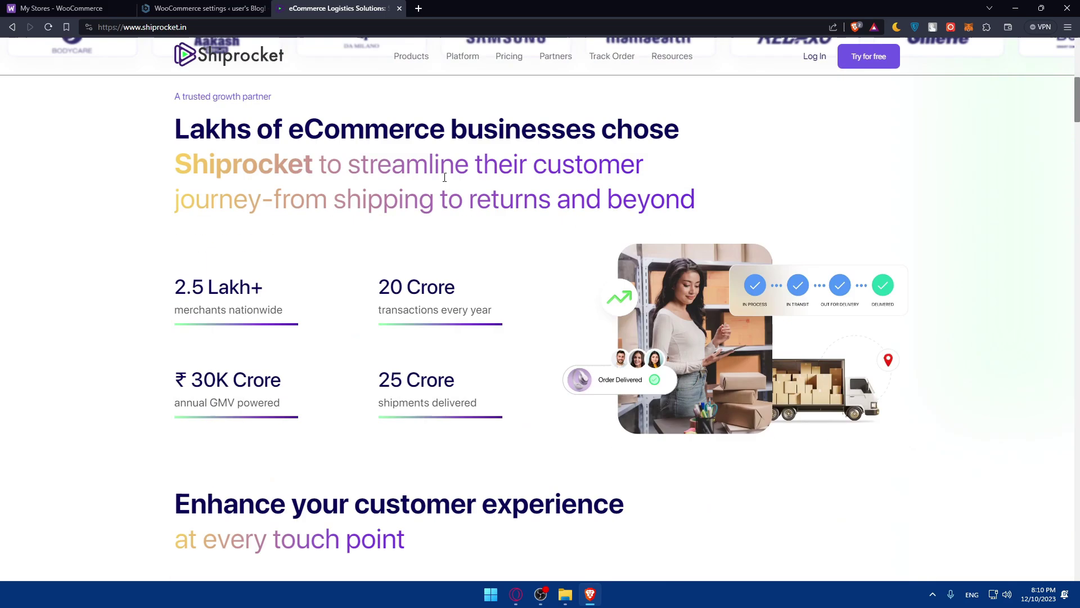
pyautogui.click(203, 8)
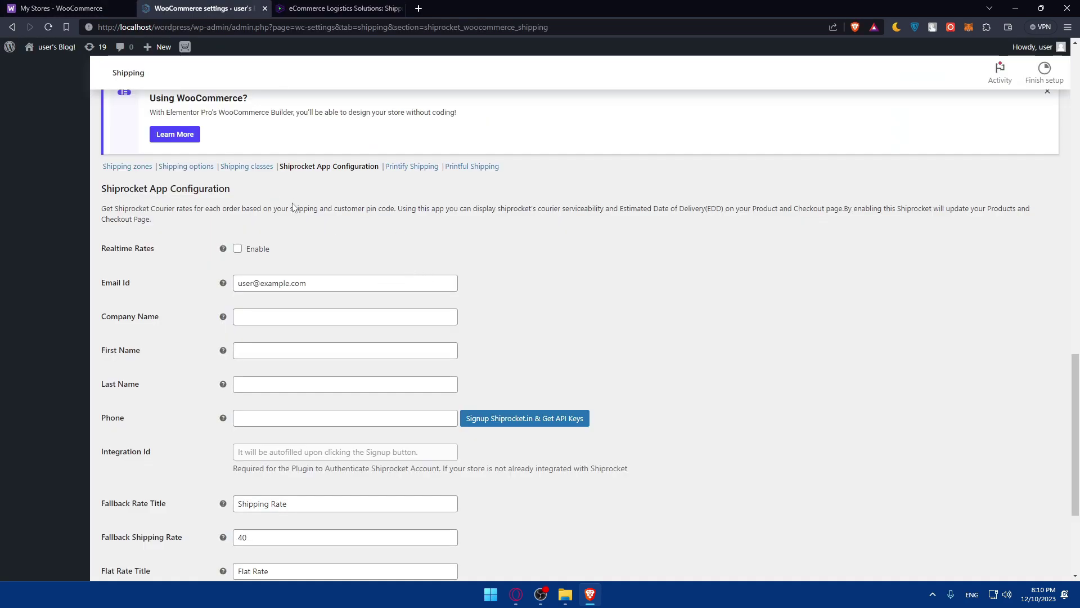
pyautogui.scroll(-1, 294, 213)
pyautogui.scroll(-1, 253, 253)
pyautogui.scroll(3, 254, 253)
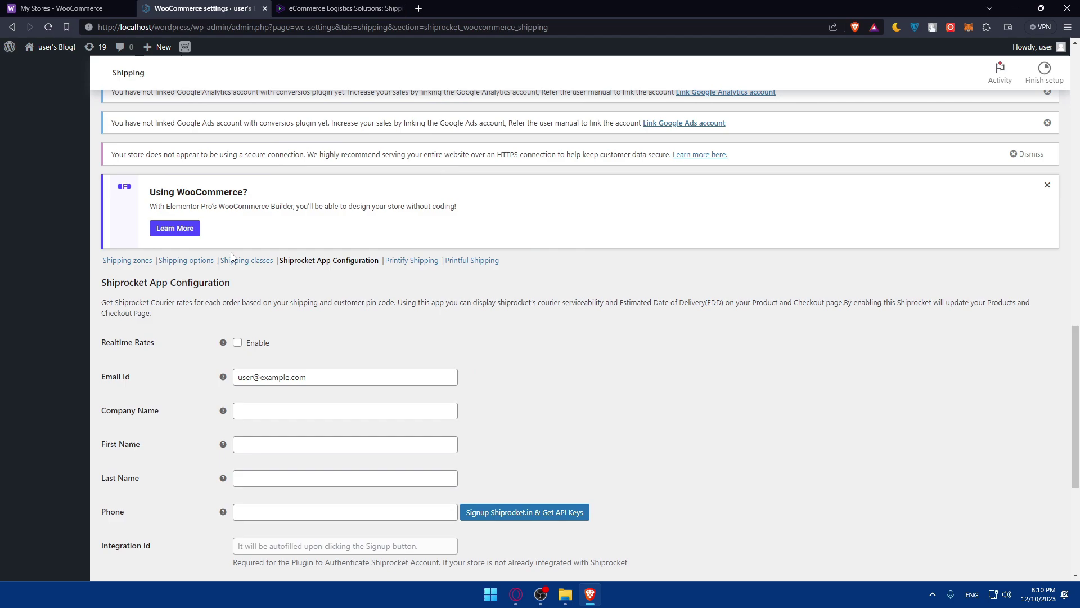
pyautogui.scroll(-2, 235, 276)
pyautogui.scroll(1, 235, 275)
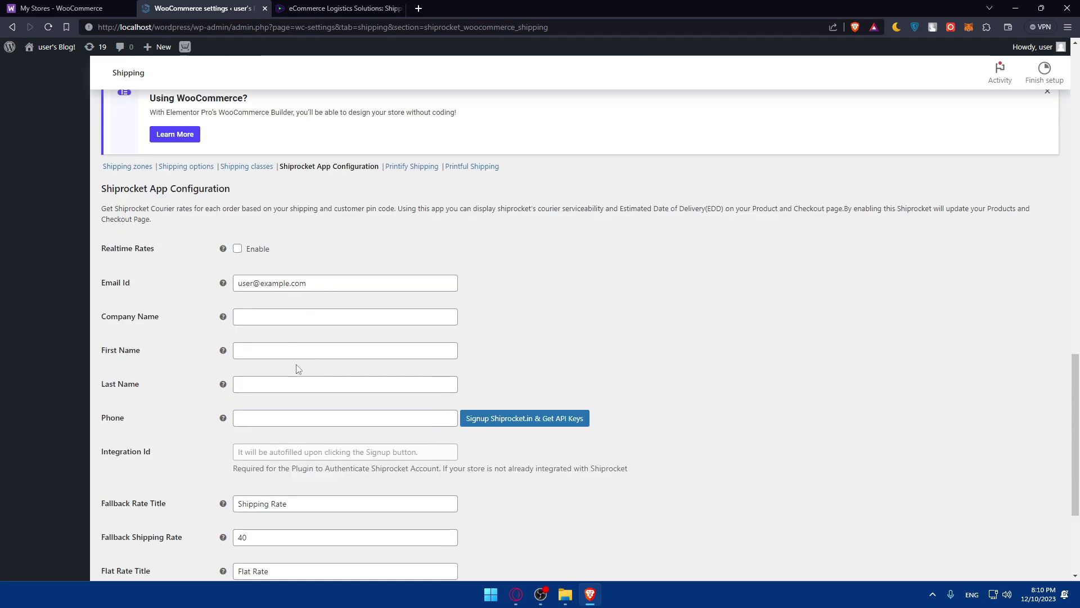
pyautogui.scroll(-1, 268, 341)
pyautogui.scroll(-1, 265, 352)
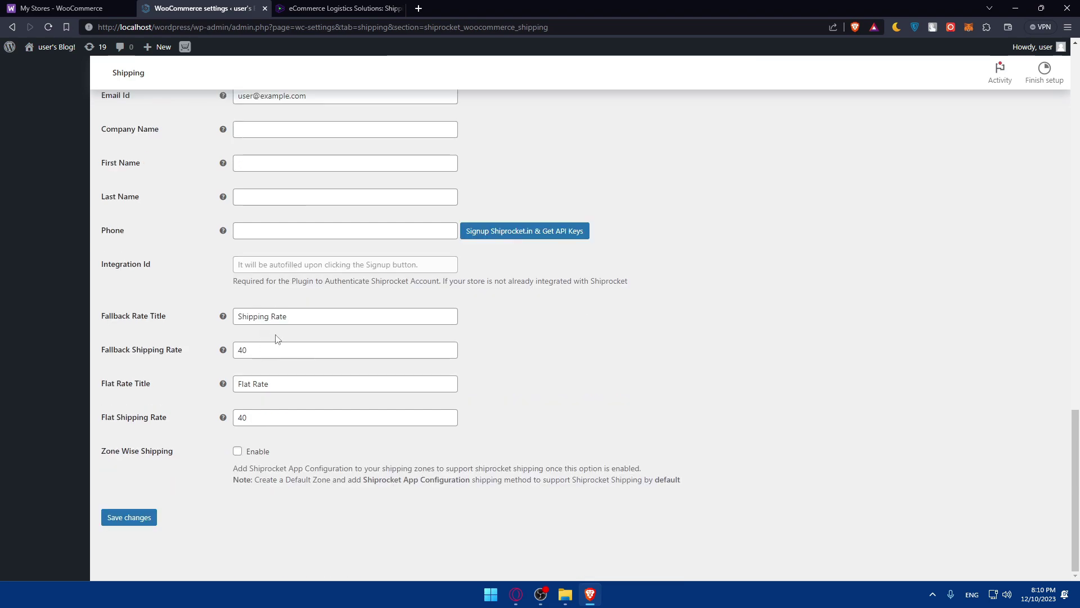
pyautogui.scroll(9, 253, 396)
pyautogui.scroll(-3, 273, 380)
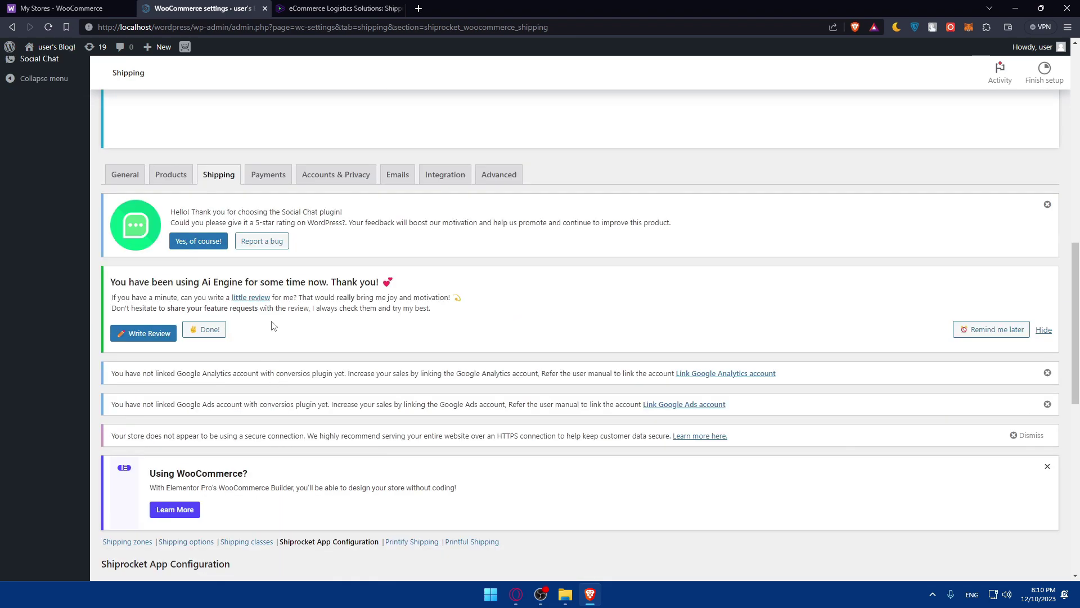
pyautogui.scroll(-1, 272, 326)
pyautogui.scroll(-1, 253, 312)
pyautogui.scroll(2, 217, 294)
pyautogui.scroll(-3, 252, 273)
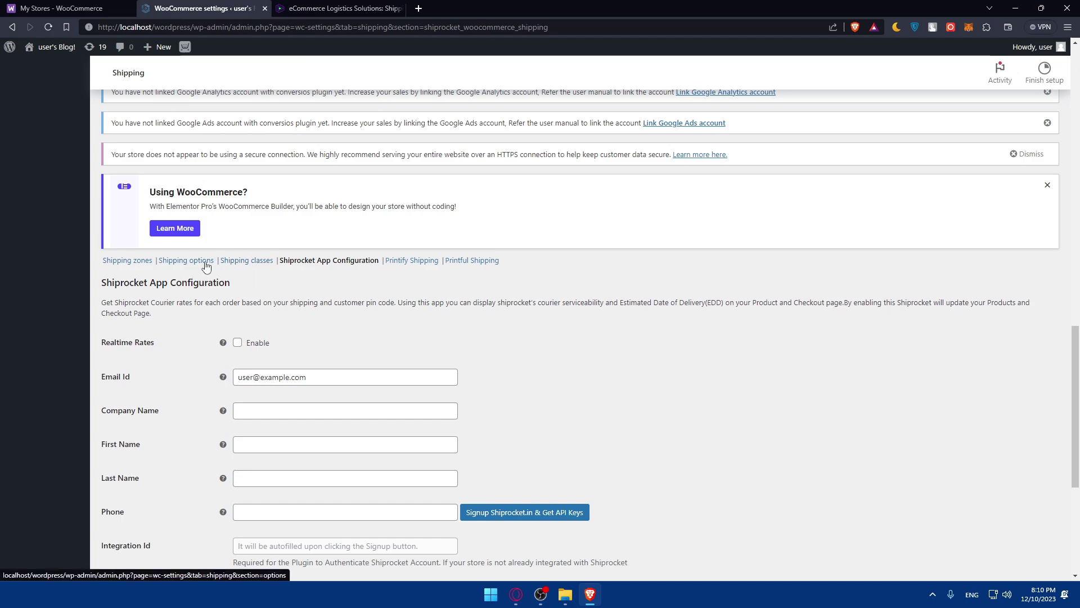
# Follow the Shipping options link below the Shiprocket App Configuration form
pyautogui.click(181, 261)
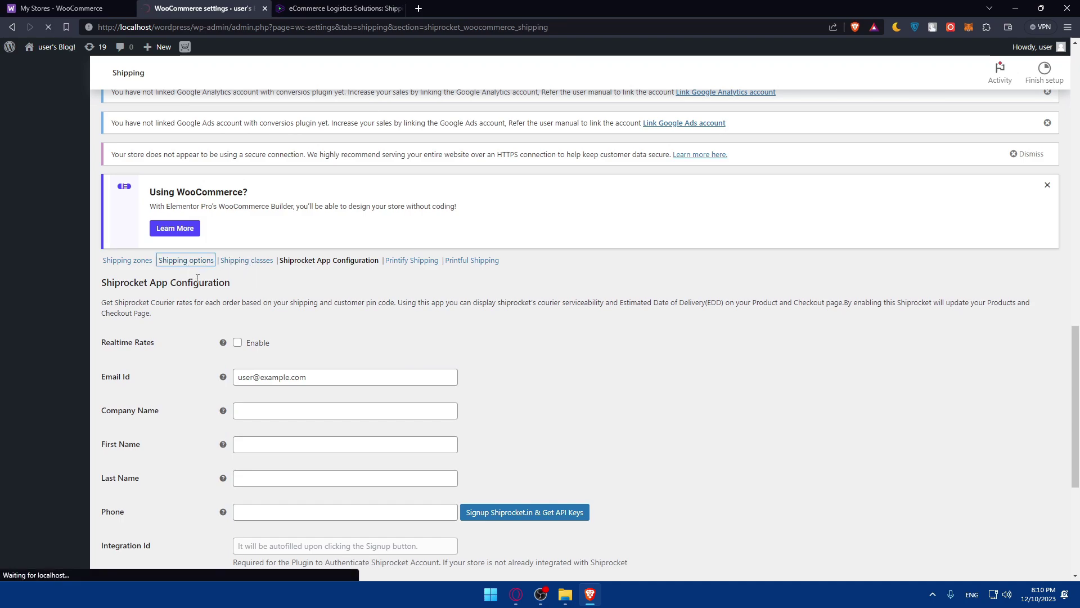
# Open WooCommerce's Shipping zones page, then bring up the WooCommerce.com My Stores tab
pyautogui.click(173, 262)
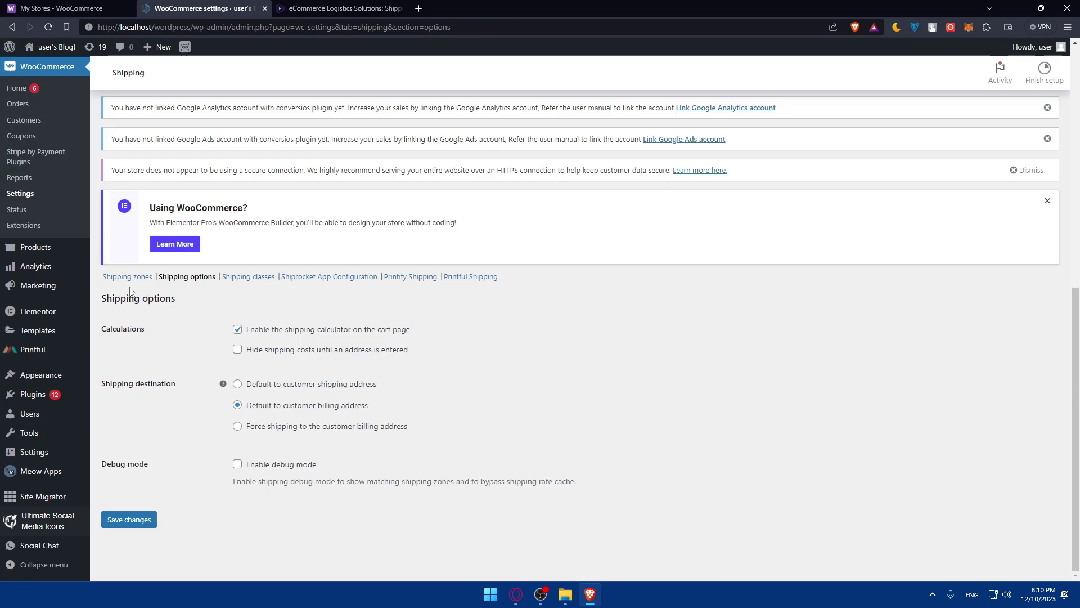
pyautogui.click(126, 276)
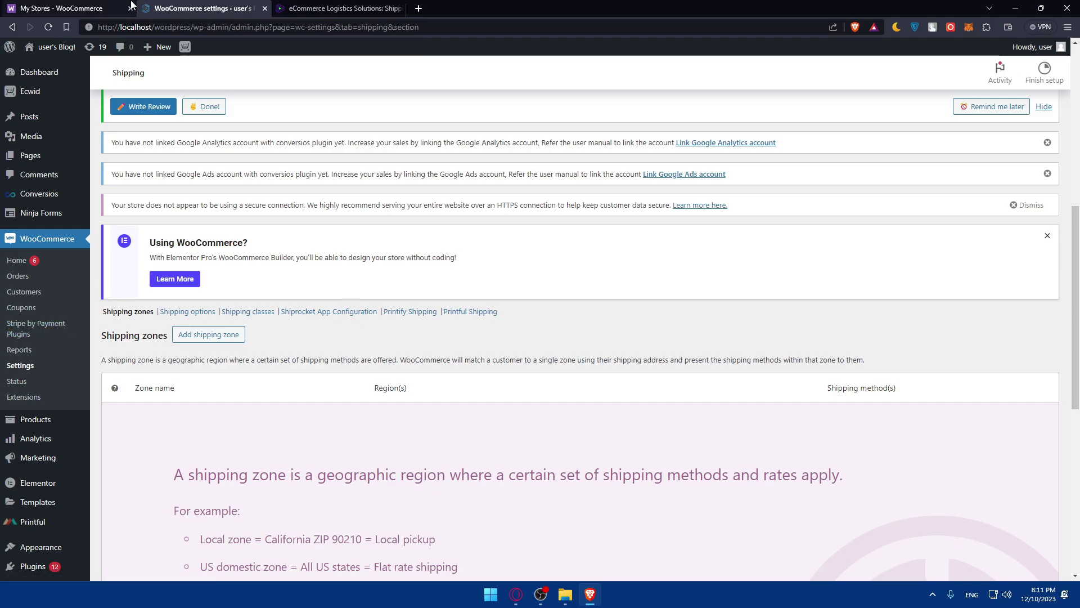
pyautogui.click(101, 7)
# View the Shiprocket 'Ship your dream' homepage again, then return to the Shipping zones tab
pyautogui.click(314, 6)
pyautogui.click(44, 8)
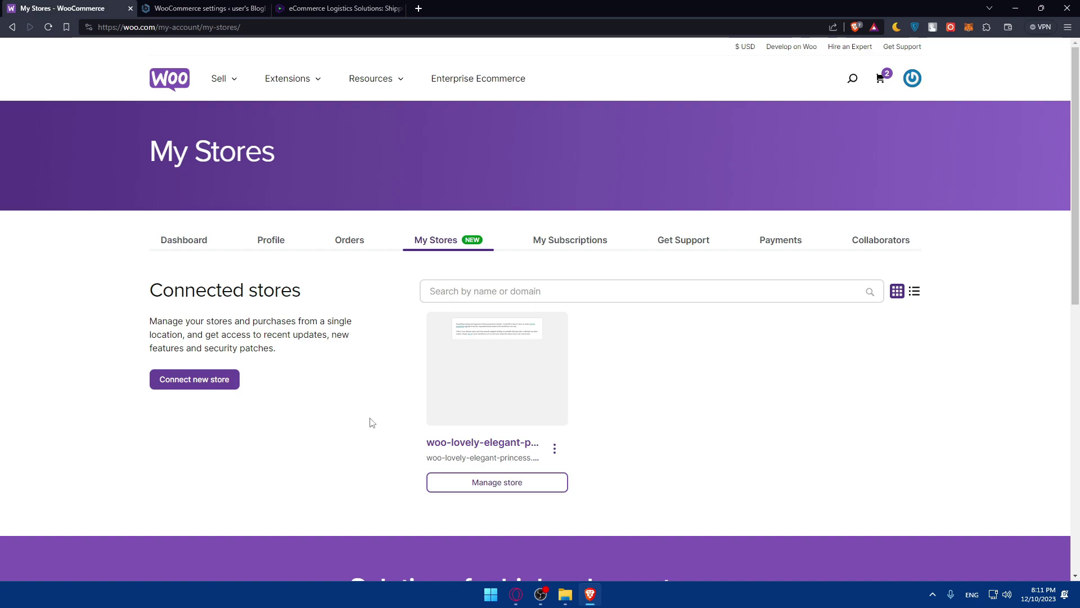
pyautogui.click(336, 8)
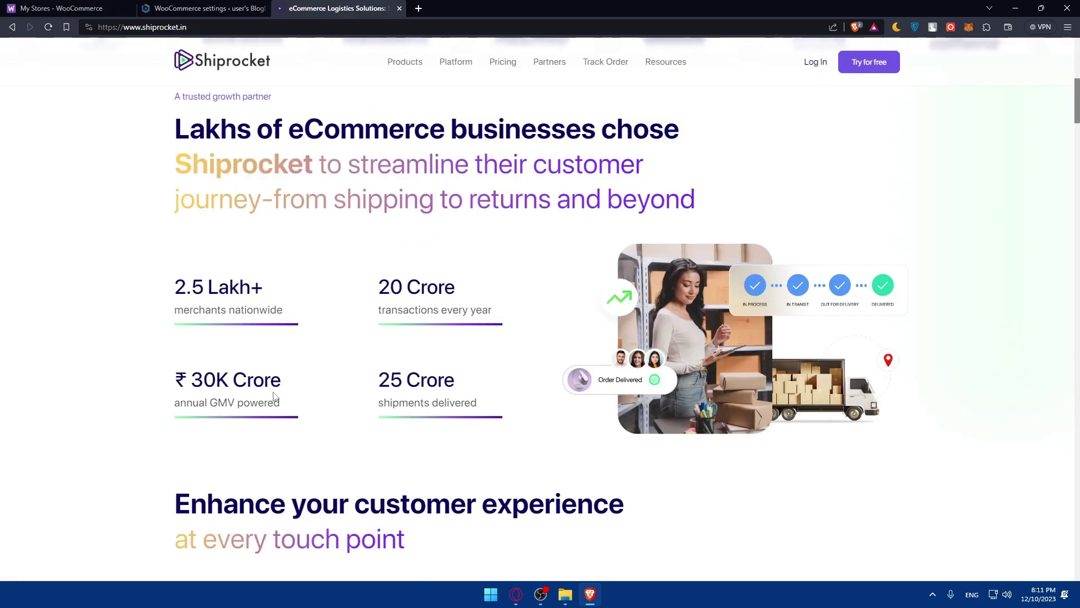
pyautogui.scroll(5, 525, 341)
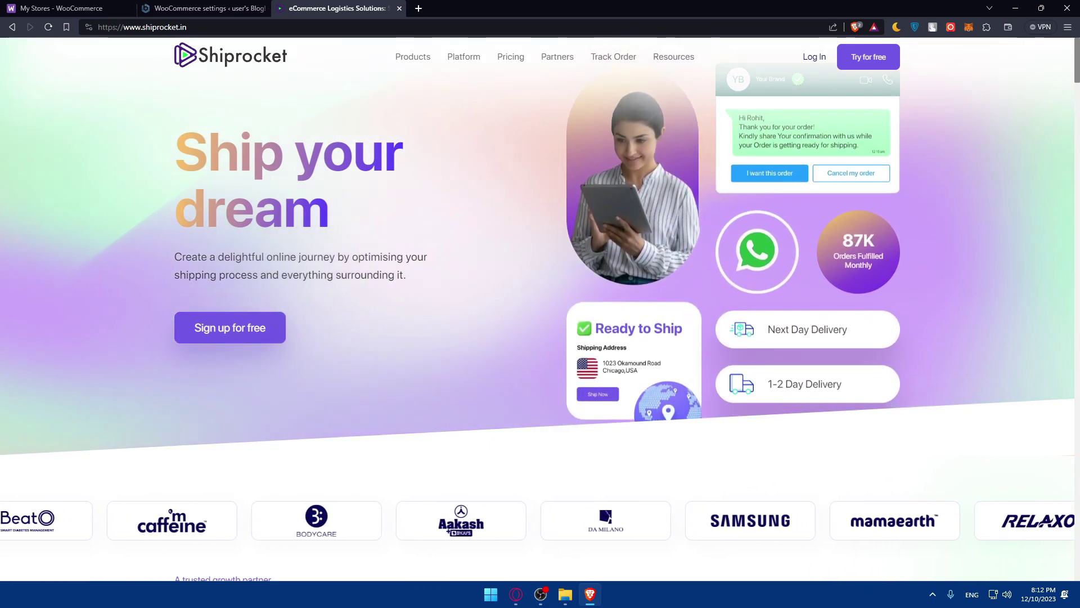
pyautogui.click(203, 7)
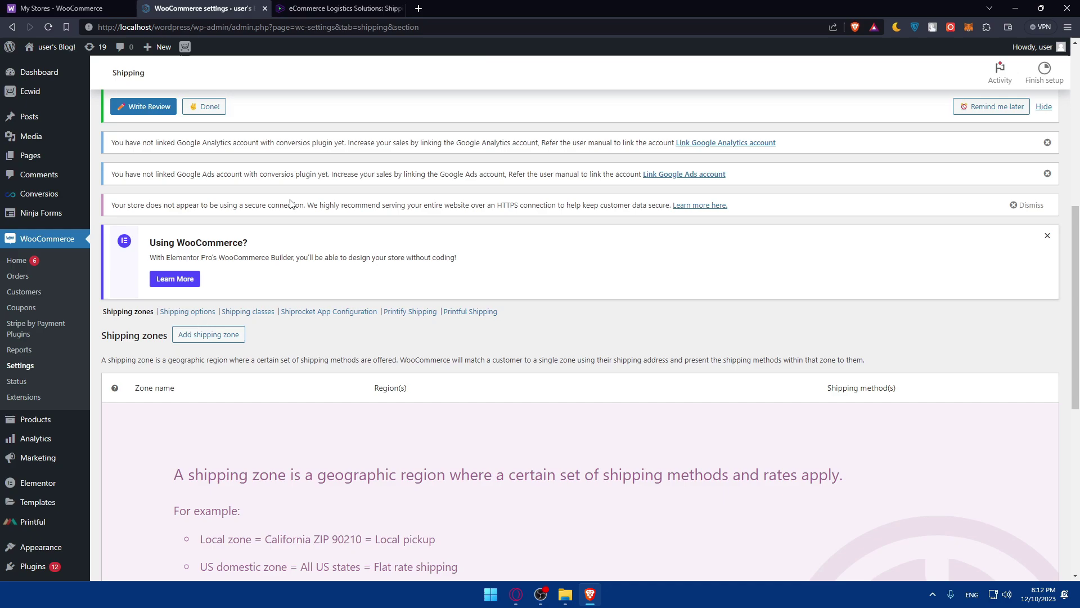
pyautogui.scroll(5, 291, 204)
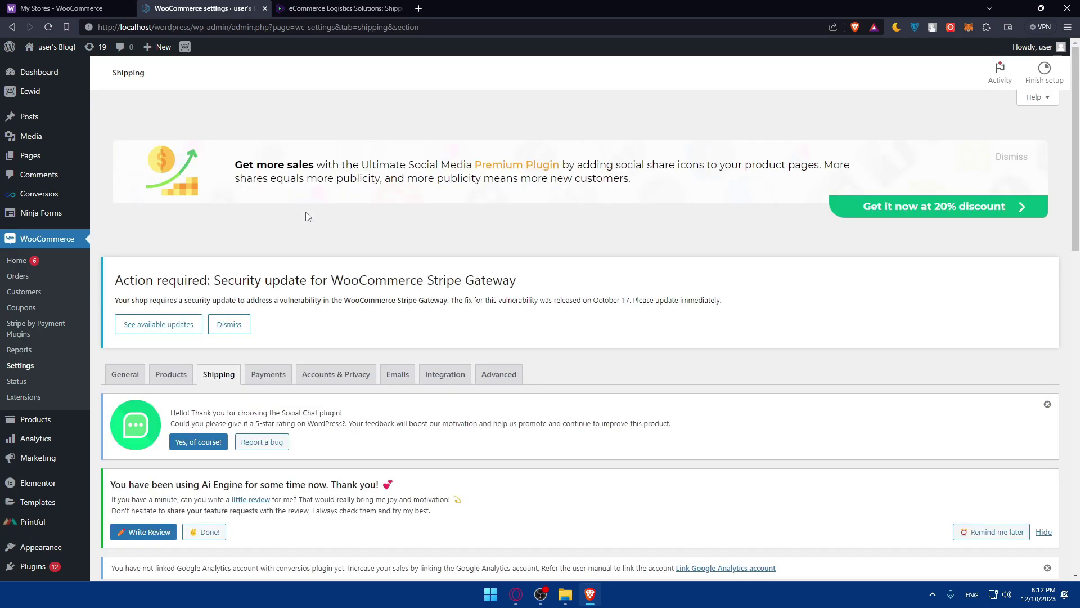
pyautogui.scroll(-3, 306, 217)
pyautogui.scroll(-1, 306, 217)
pyautogui.scroll(-4, 306, 218)
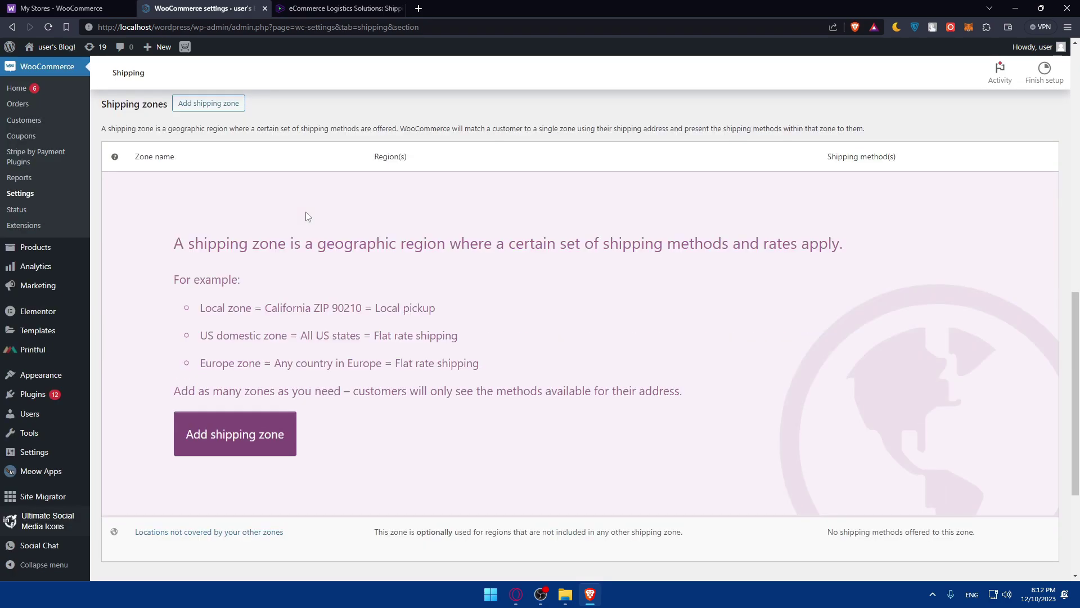
pyautogui.scroll(5, 362, 220)
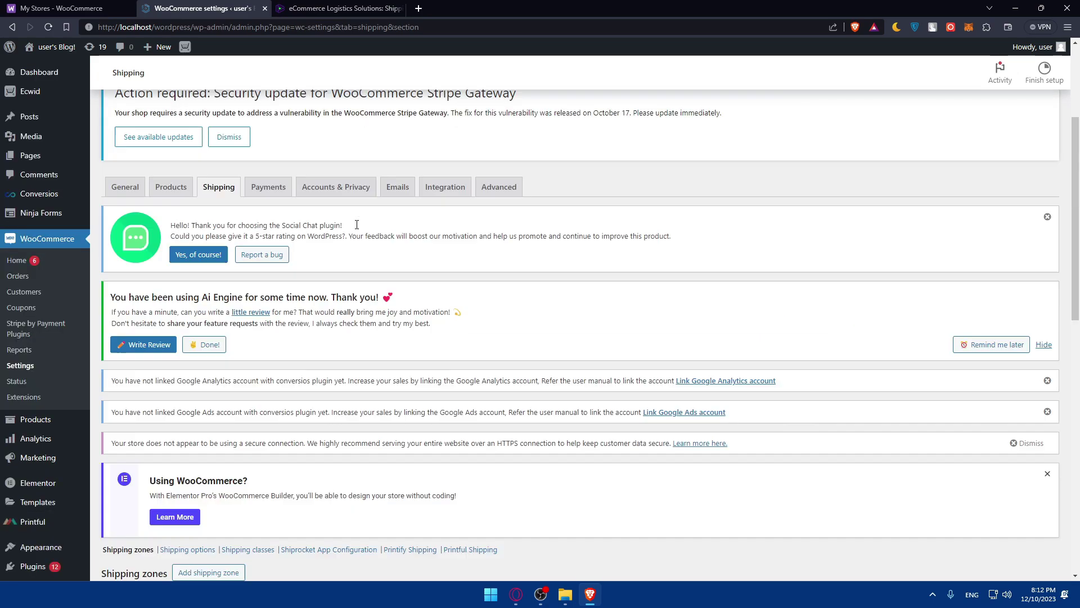
pyautogui.scroll(2, 362, 220)
pyautogui.scroll(-6, 359, 222)
pyautogui.scroll(-2, 356, 223)
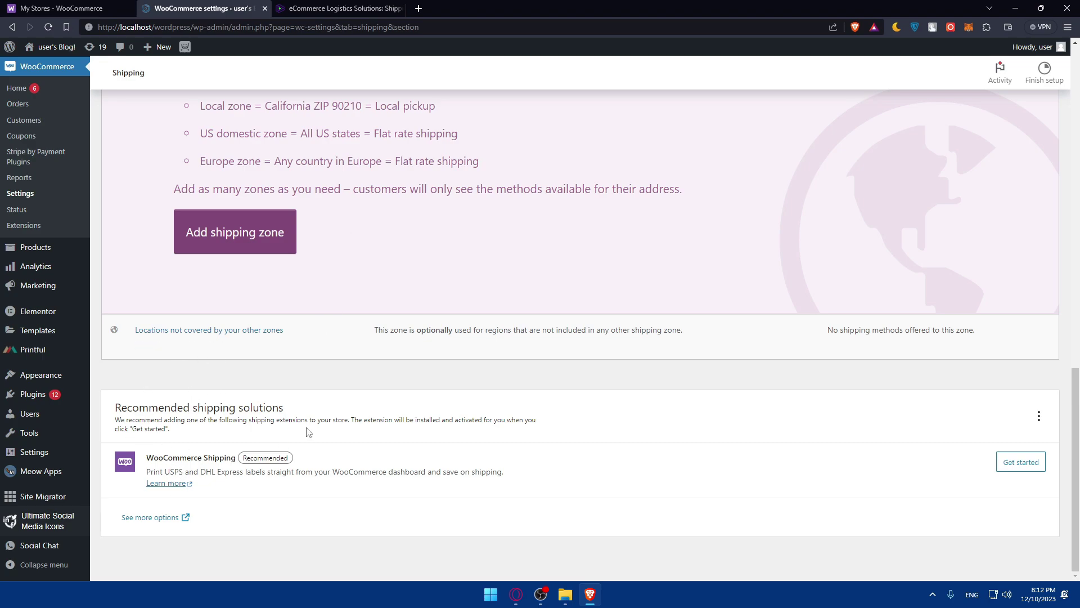
pyautogui.scroll(5, 341, 400)
pyautogui.scroll(-2, 365, 348)
pyautogui.scroll(-3, 365, 347)
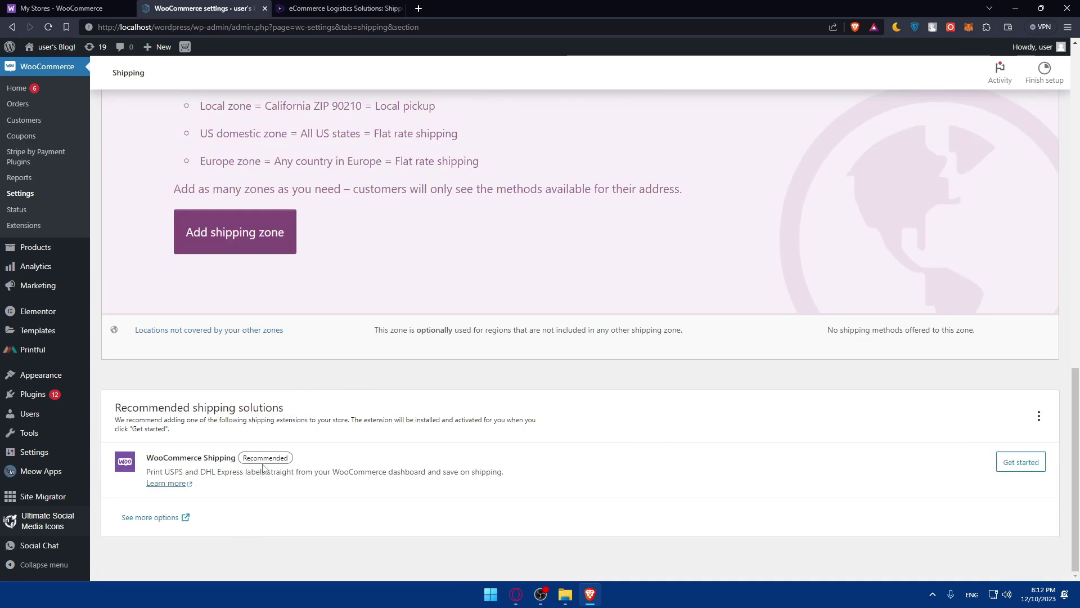
pyautogui.scroll(1, 244, 497)
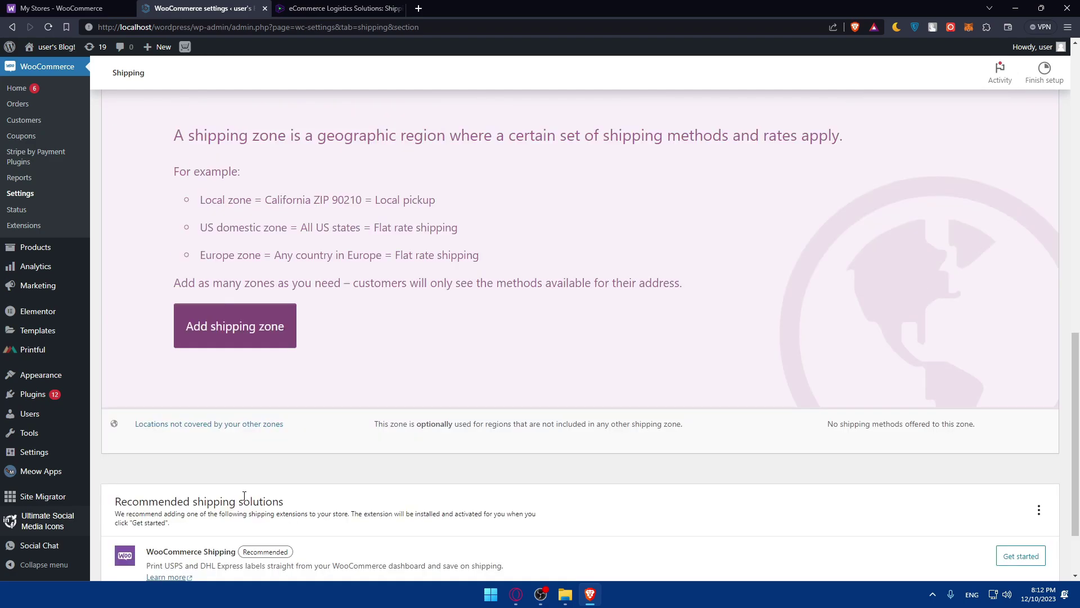
pyautogui.scroll(-1, 241, 498)
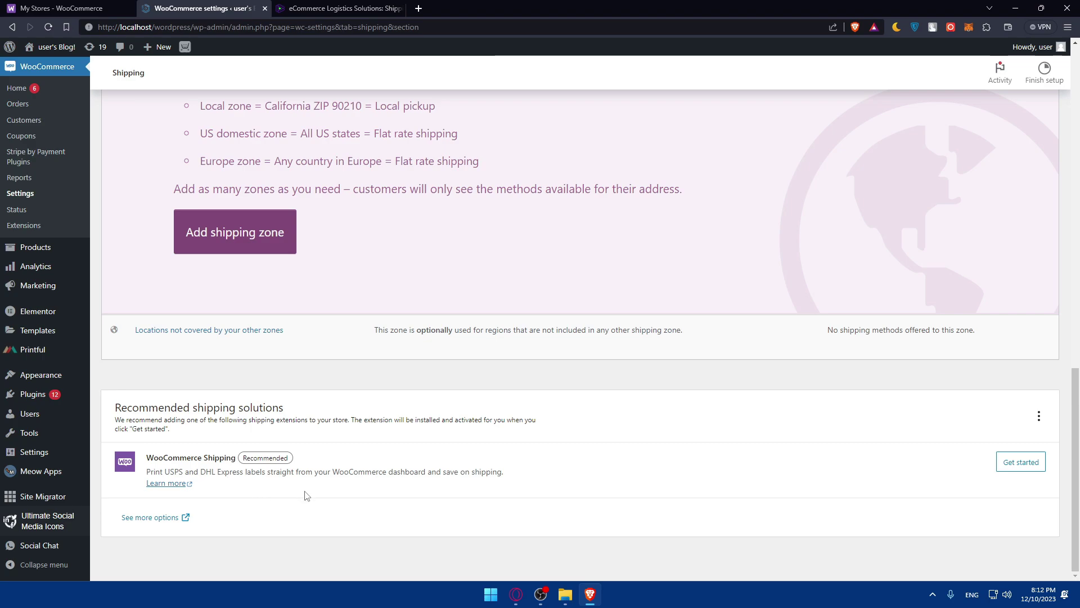
pyautogui.scroll(10, 304, 491)
pyautogui.scroll(1, 305, 497)
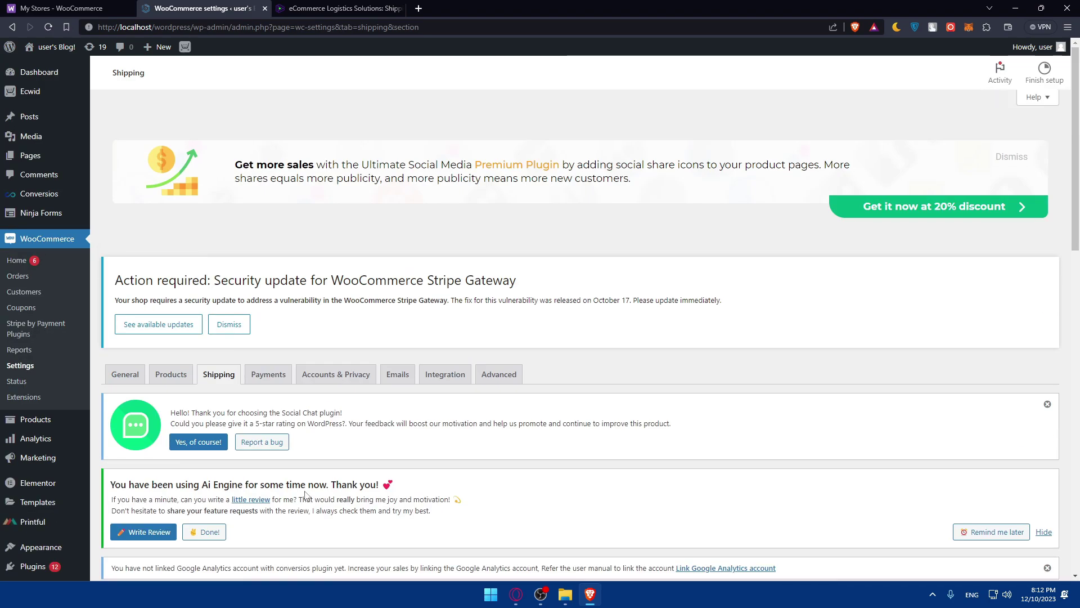
pyautogui.scroll(-4, 305, 497)
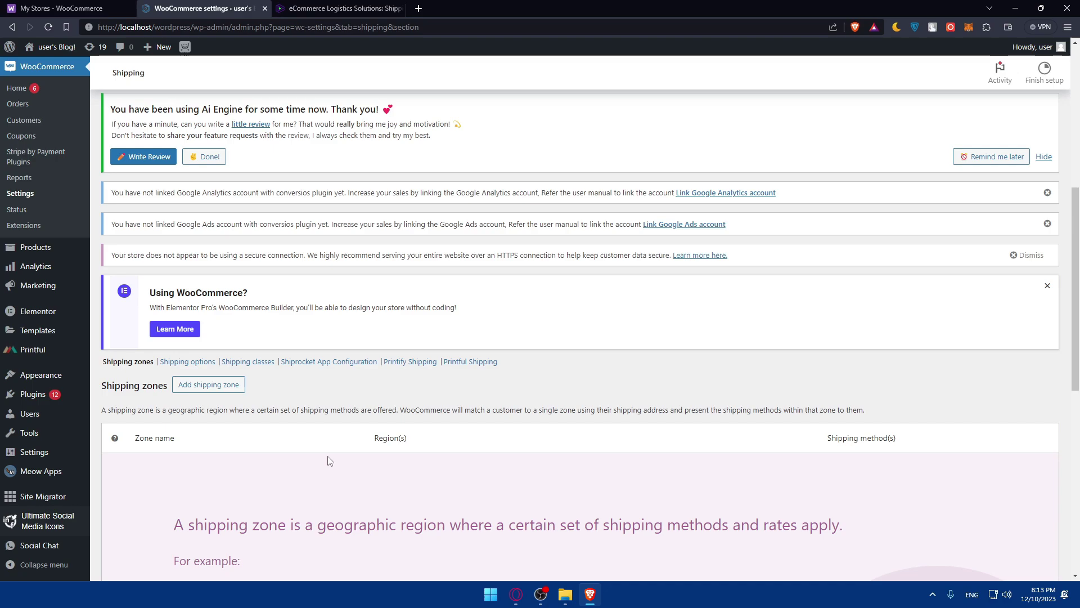
# Open a blank Add shipping zone form, then return to the WooCommerce.com My Stores tab
pyautogui.click(217, 389)
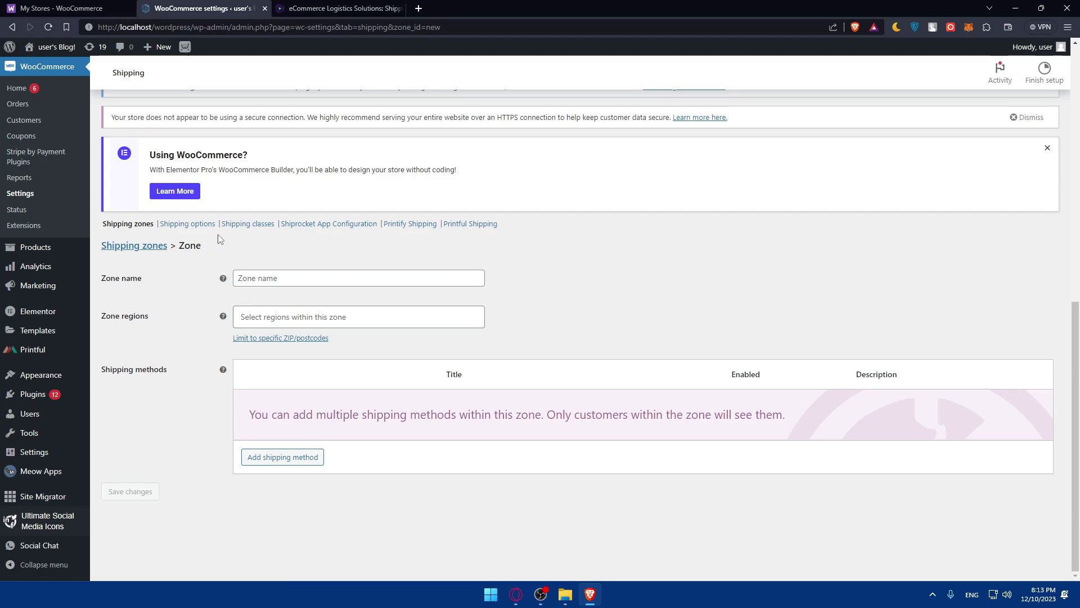
pyautogui.click(85, 8)
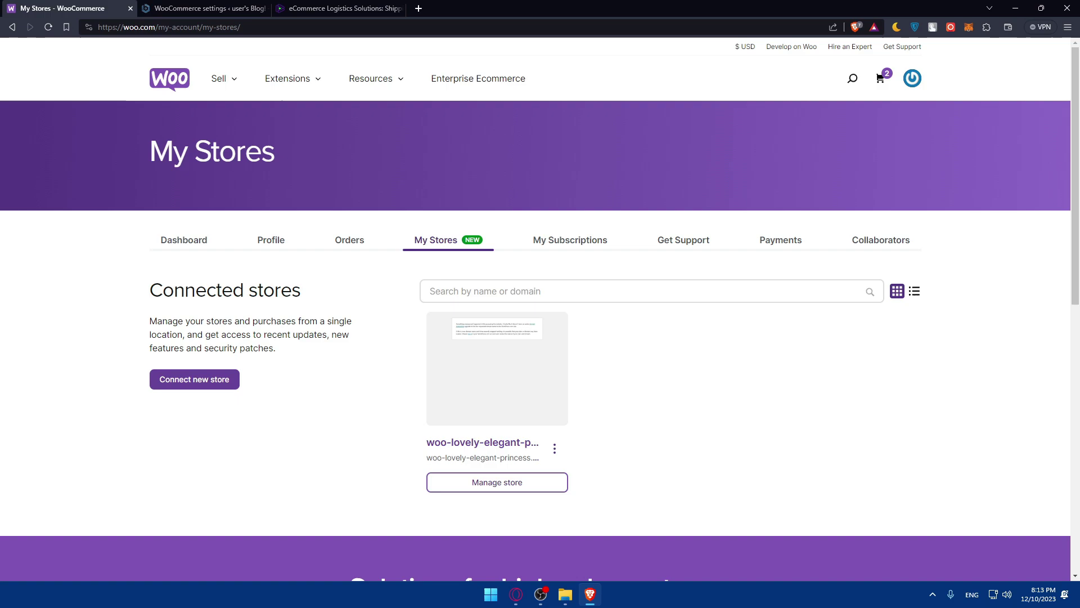
# Review the Shiprocket homepage, glancing back at the new shipping zone form in between
pyautogui.click(361, 7)
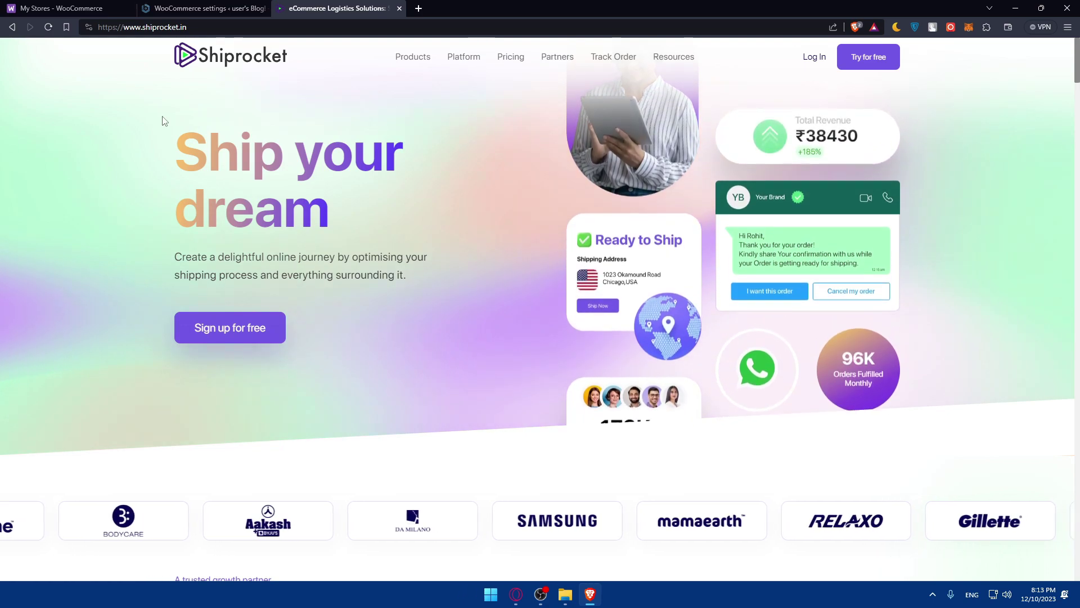
pyautogui.hotkey('ctrl', 'shift', 'Tab')
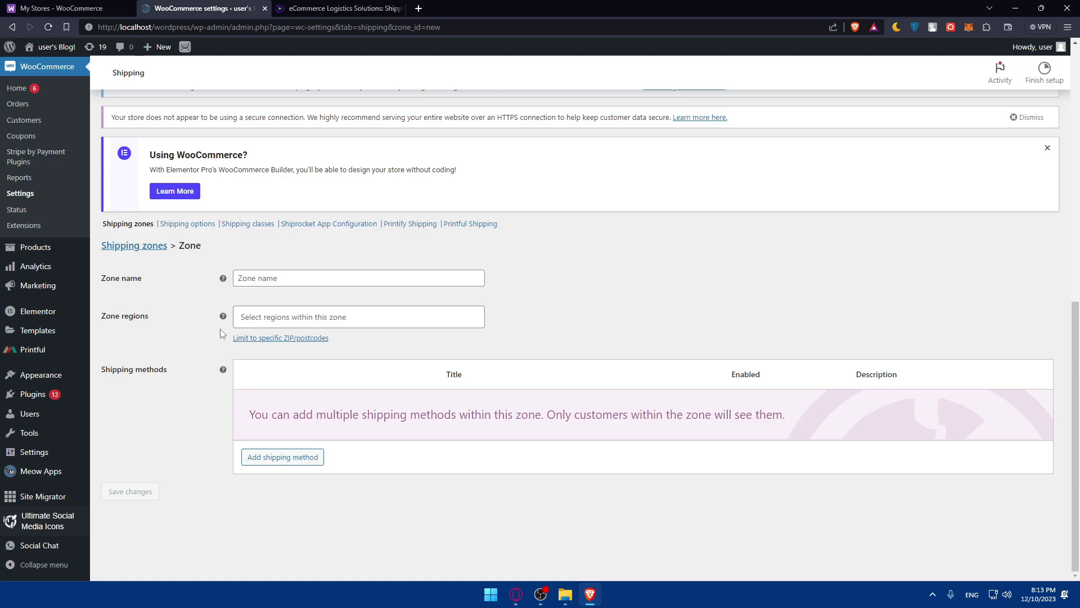
pyautogui.click(338, 9)
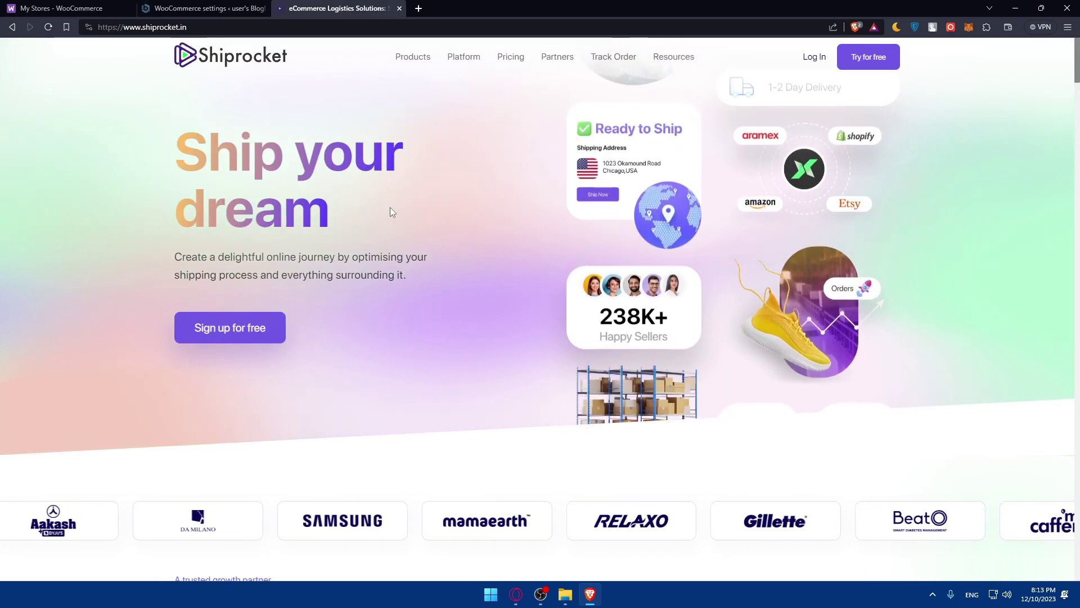
pyautogui.scroll(-5, 557, 236)
pyautogui.scroll(-4, 563, 241)
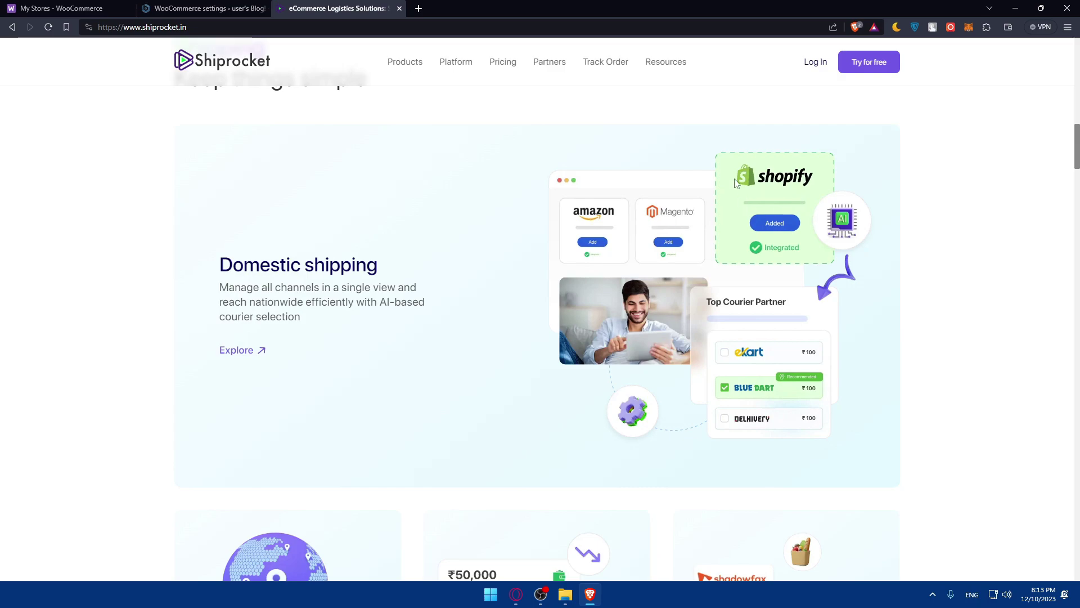
pyautogui.scroll(-2, 549, 233)
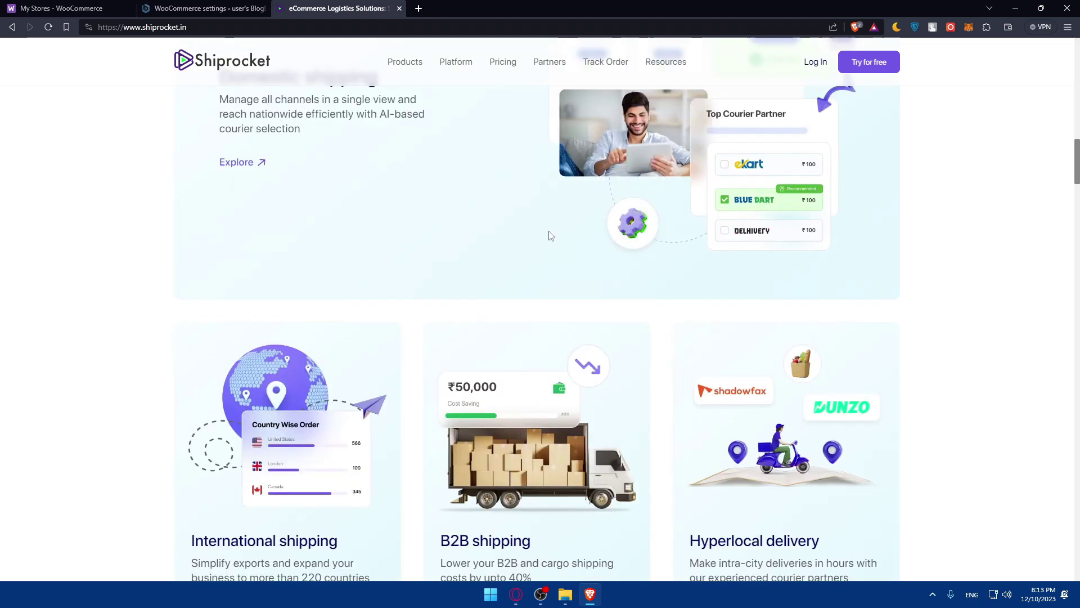
pyautogui.scroll(7, 575, 239)
pyautogui.scroll(-4, 446, 227)
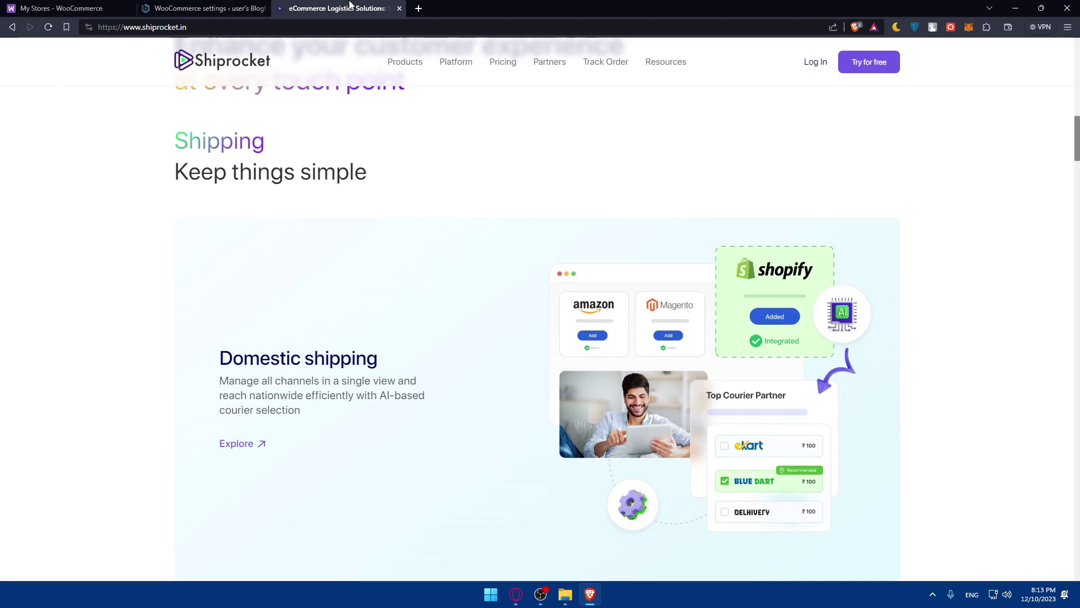
# Close the My Stores, WooCommerce settings and Shiprocket tabs, leaving one blank tab
pyautogui.click(113, 11)
pyautogui.click(130, 8)
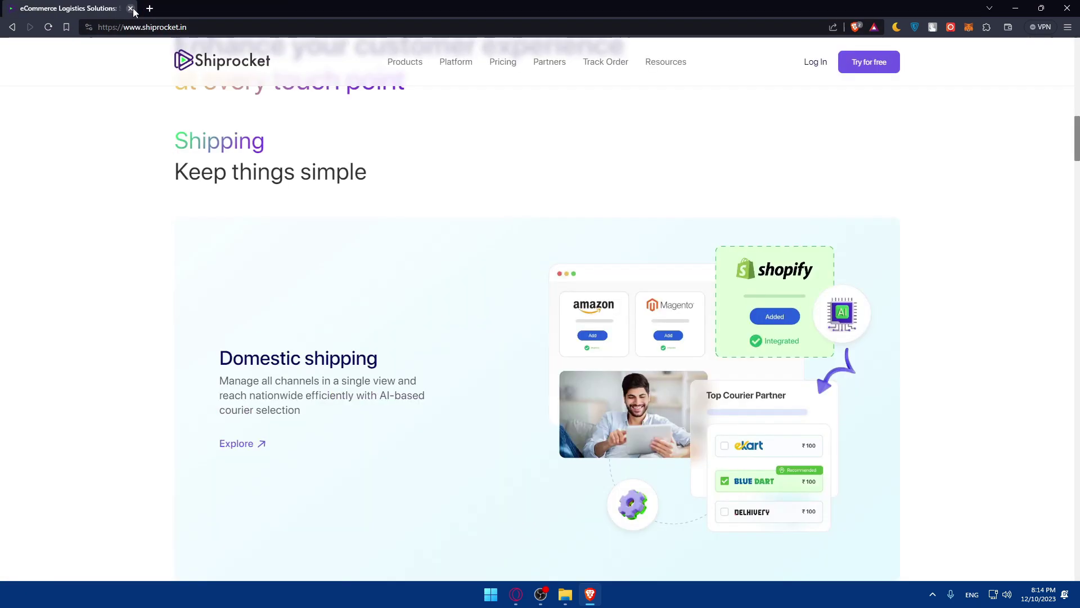
pyautogui.click(131, 9)
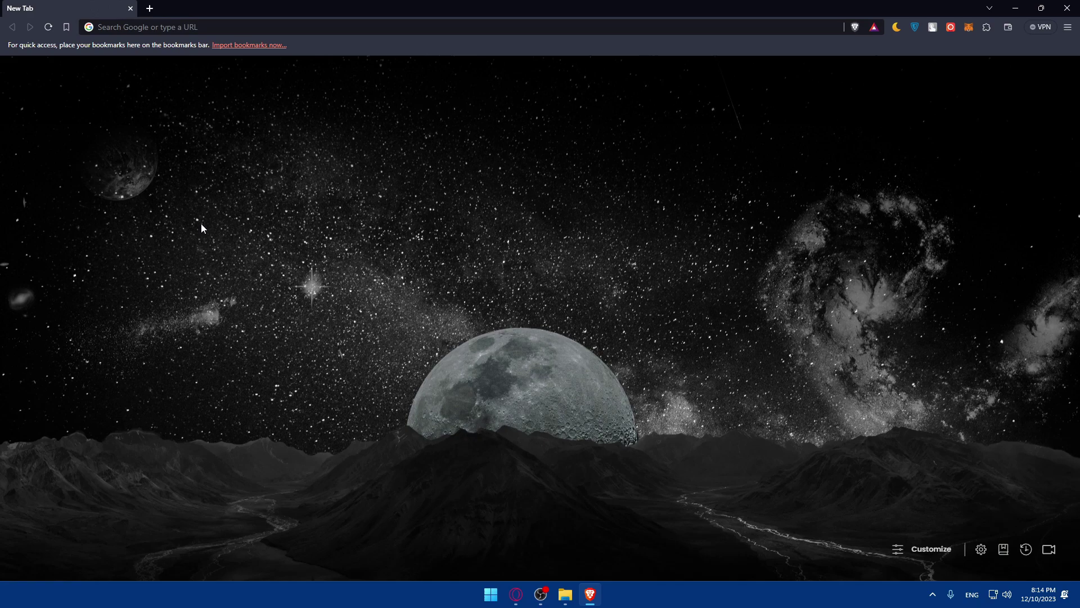